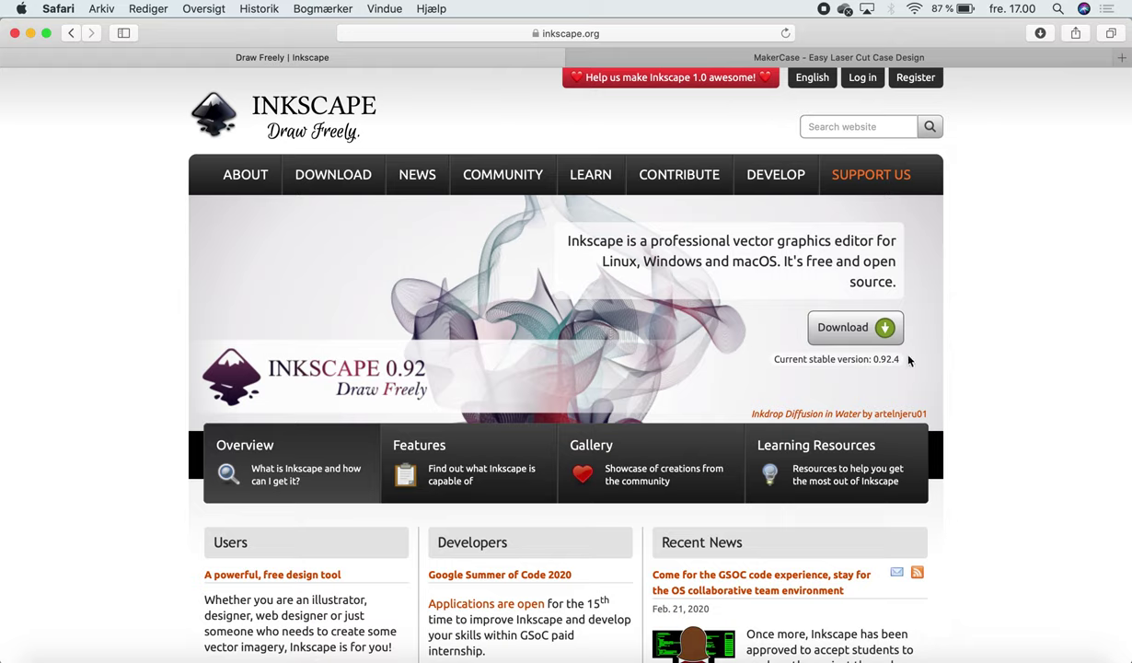
Go from inkscape.org's Download section to the Inkscape 0.92.4 macOS download page
click(860, 337)
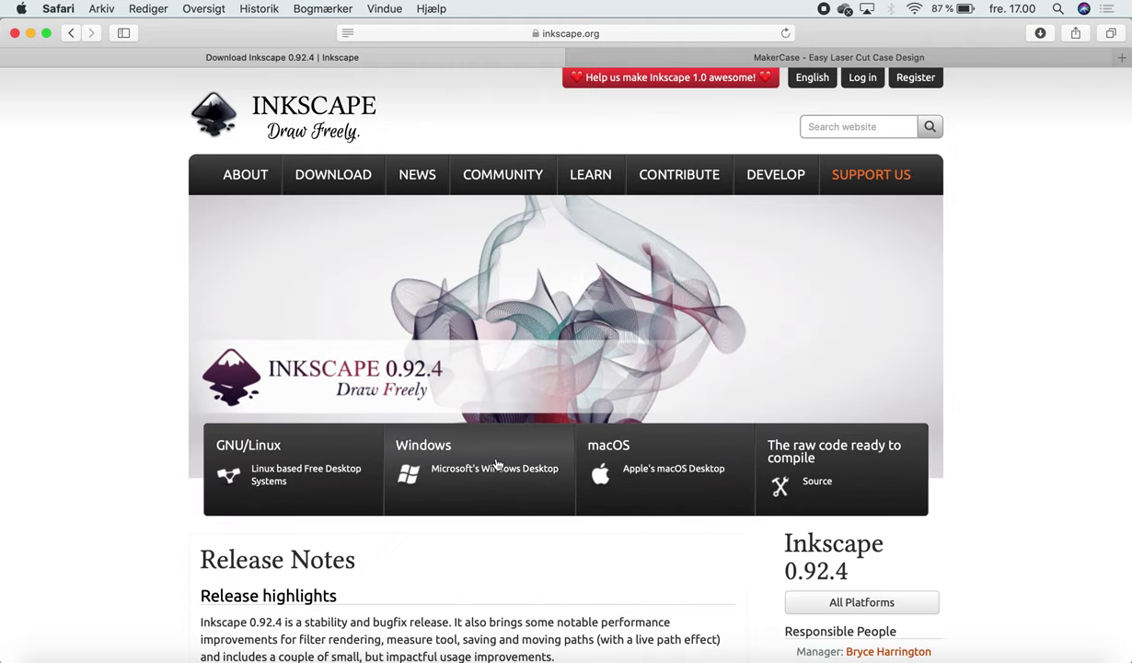
click(653, 455)
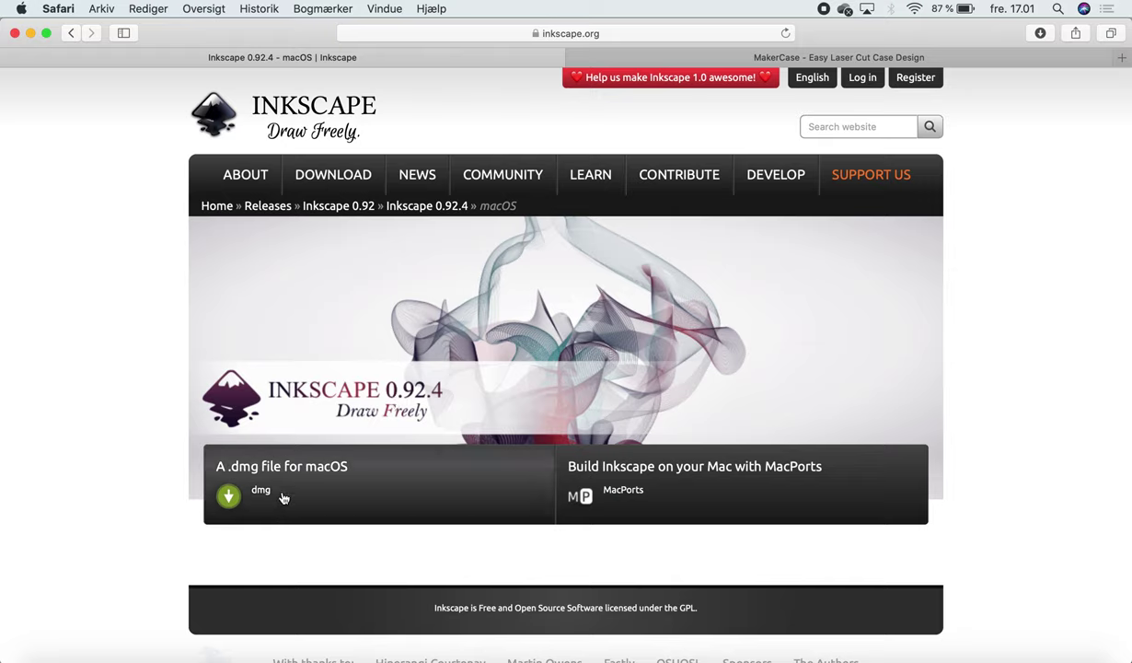
mouse_move(342, 168)
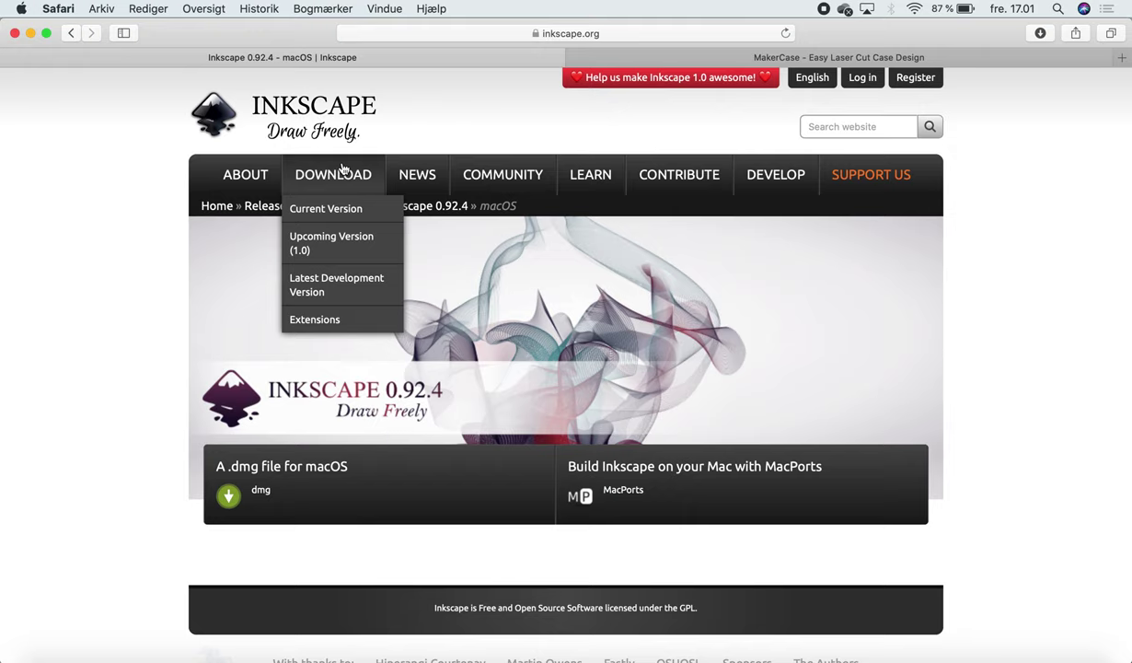
Open the Upcoming Version (1.0) page and scroll through the 1.0beta2 release notes
click(346, 249)
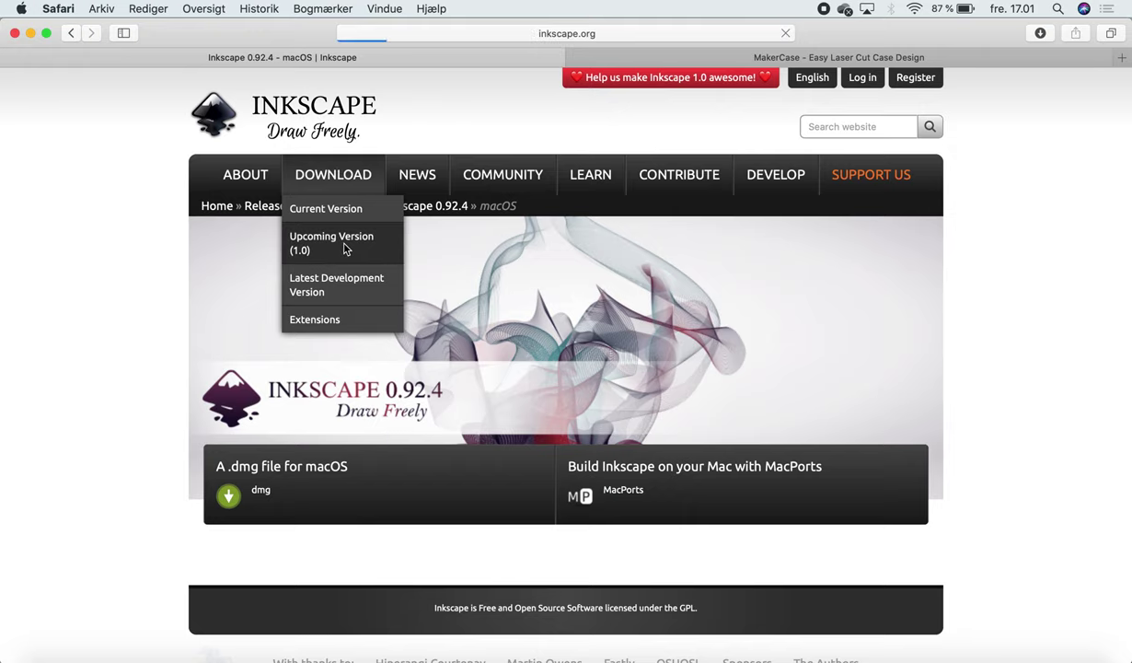
scroll(106, 352, down, 2)
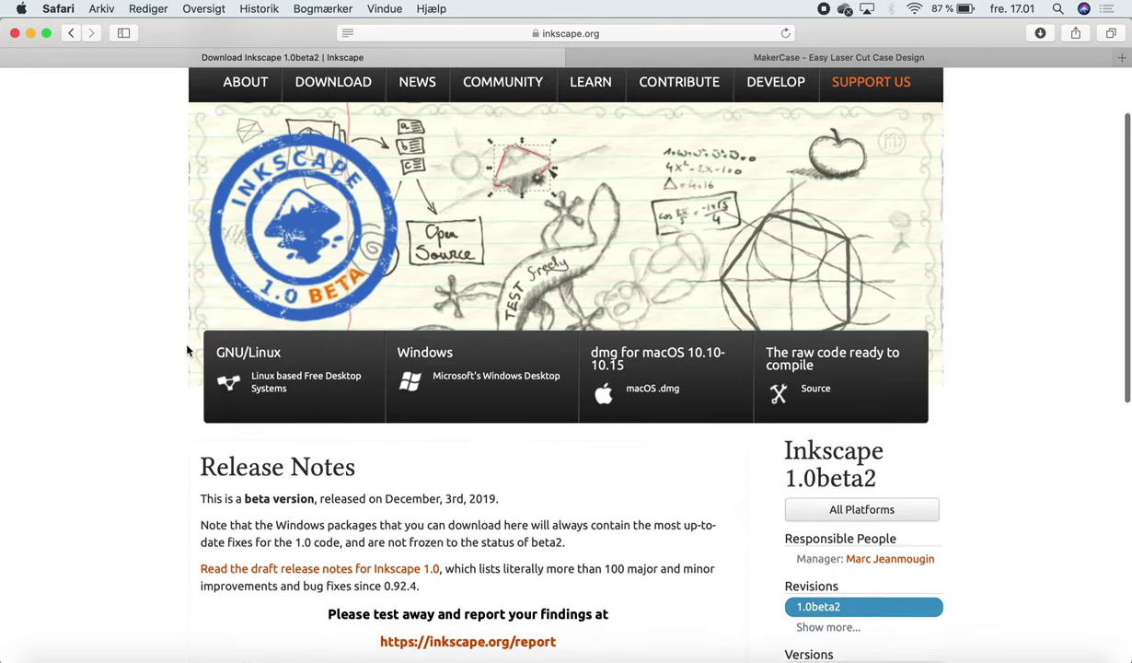
scroll(136, 454, down, 2)
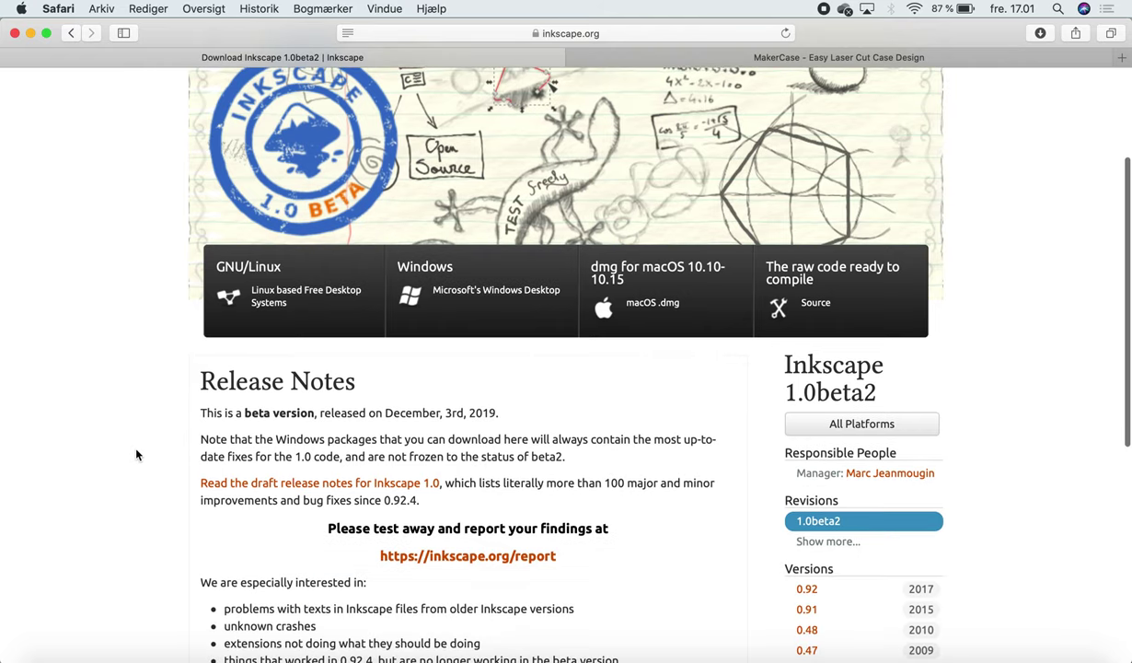
scroll(136, 454, down, 3)
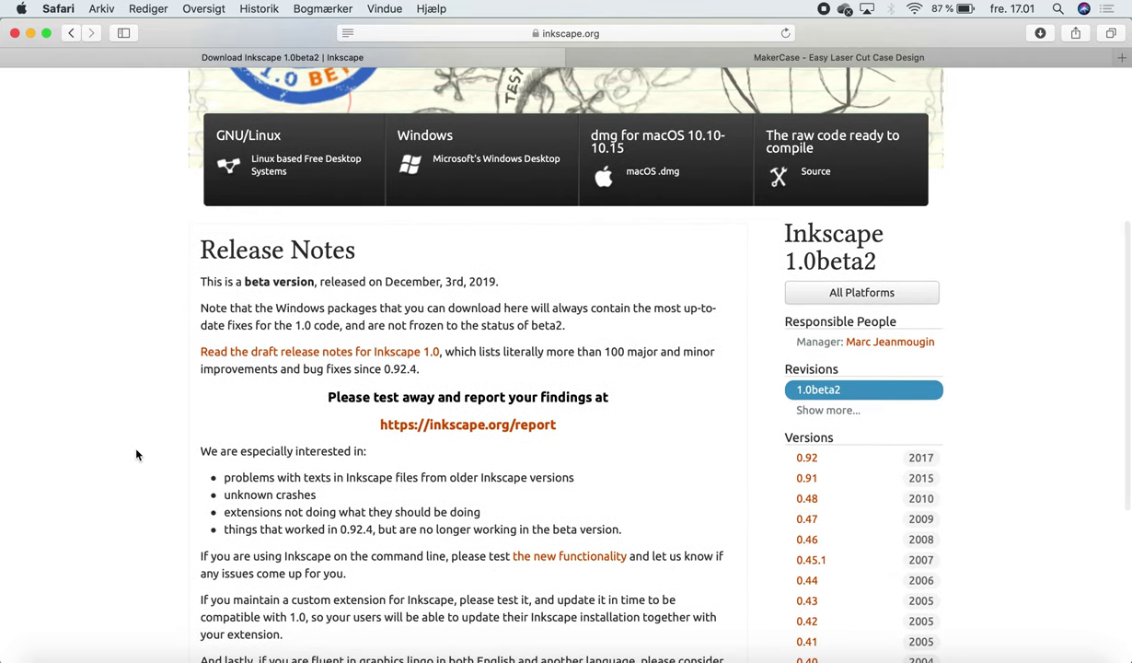
scroll(136, 454, up, 5)
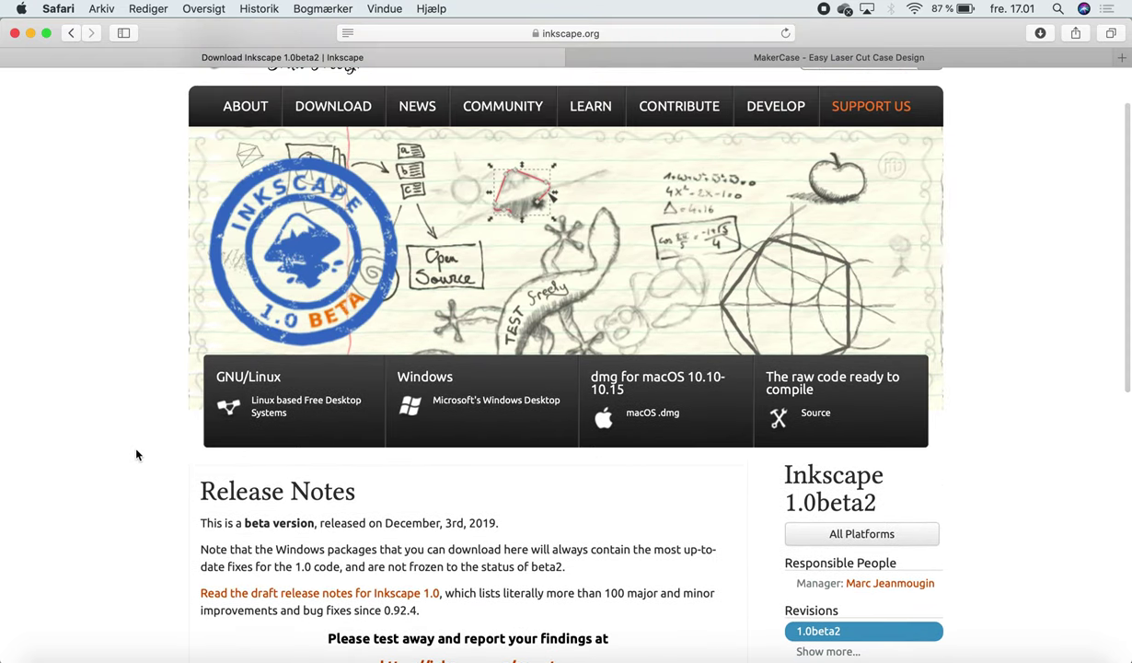
scroll(136, 454, down, 1)
scroll(136, 454, up, 2)
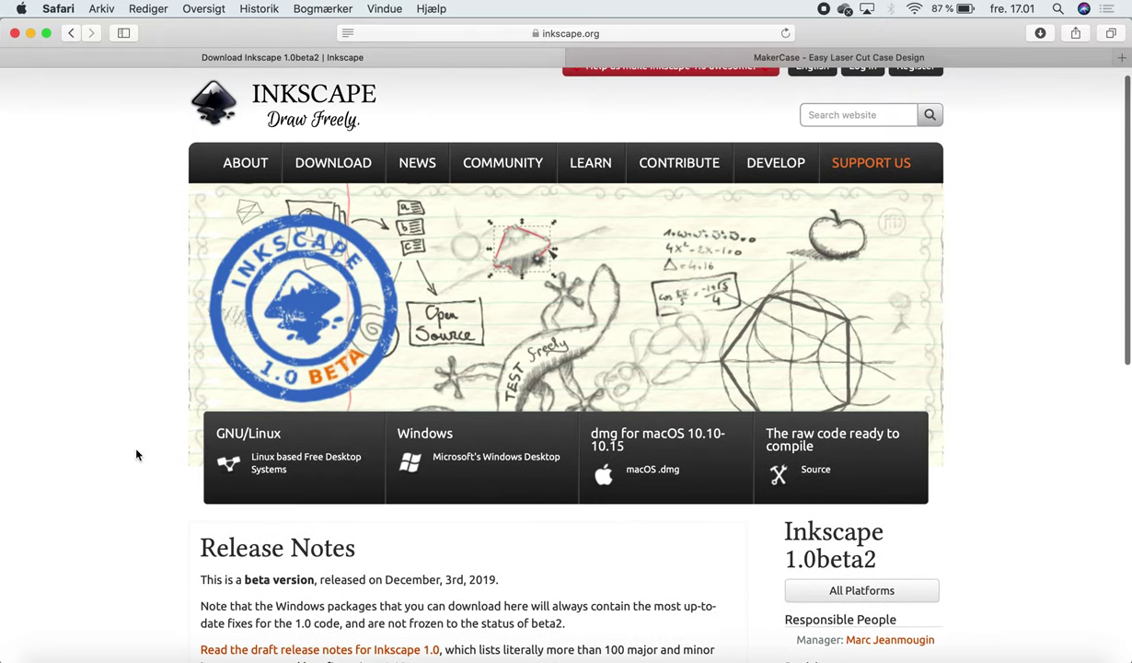
scroll(137, 454, down, 1)
scroll(137, 453, up, 1)
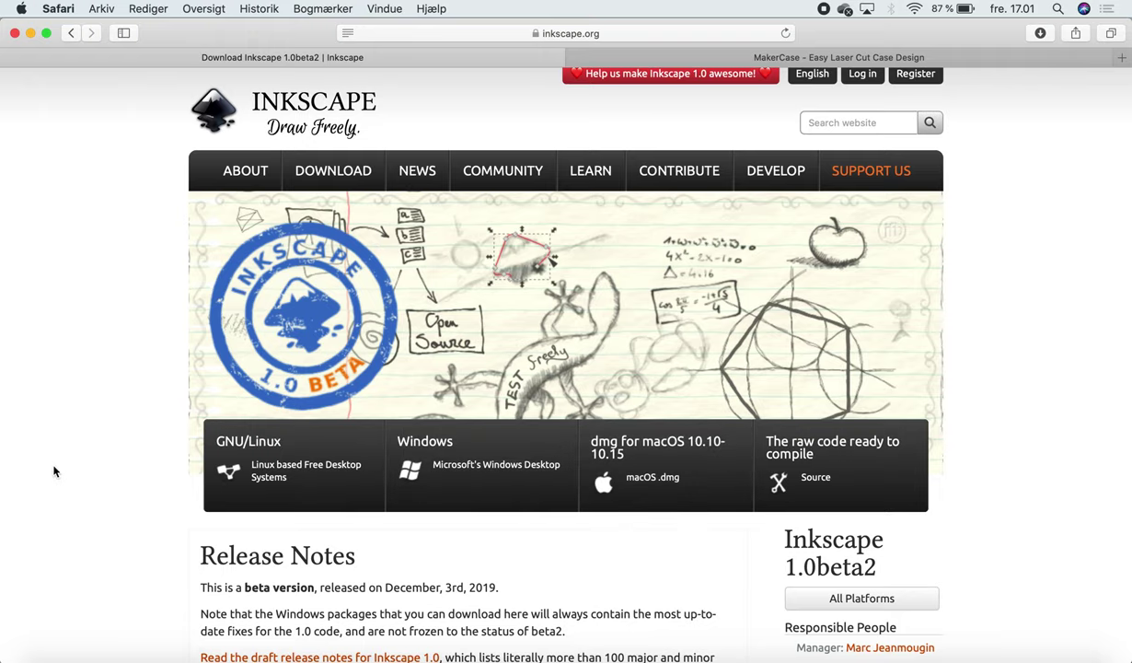
key(ctrl+Up)
Draw a rectangle outline on the Inkscape page, resized to about 100.786 × 96.250 mm
click(359, 437)
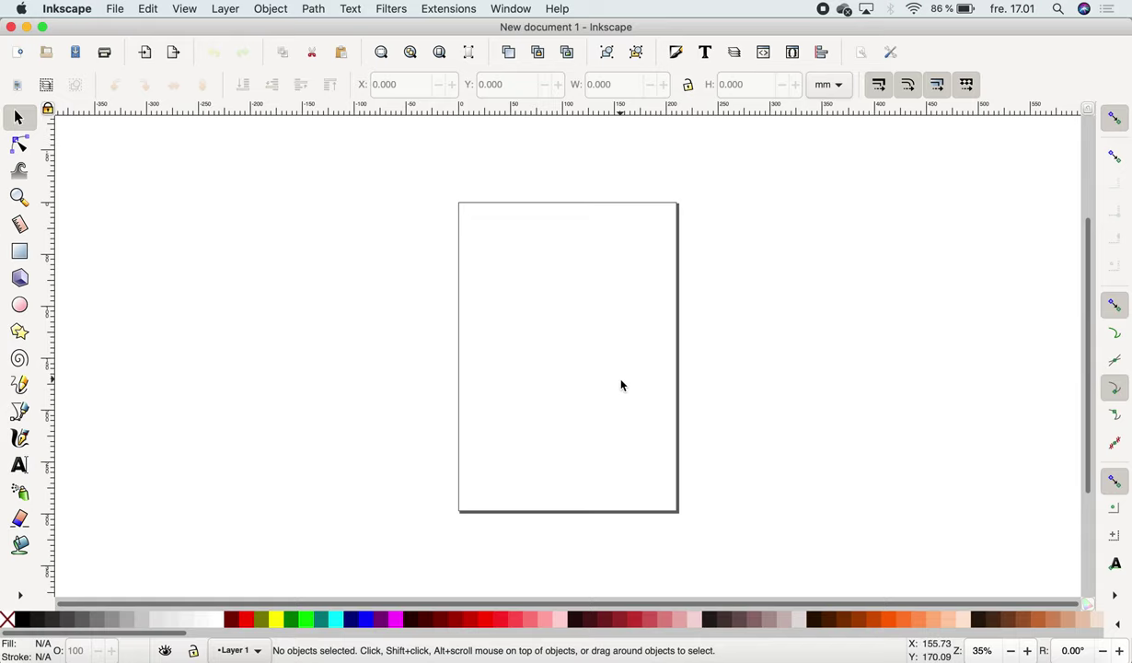
click(20, 252)
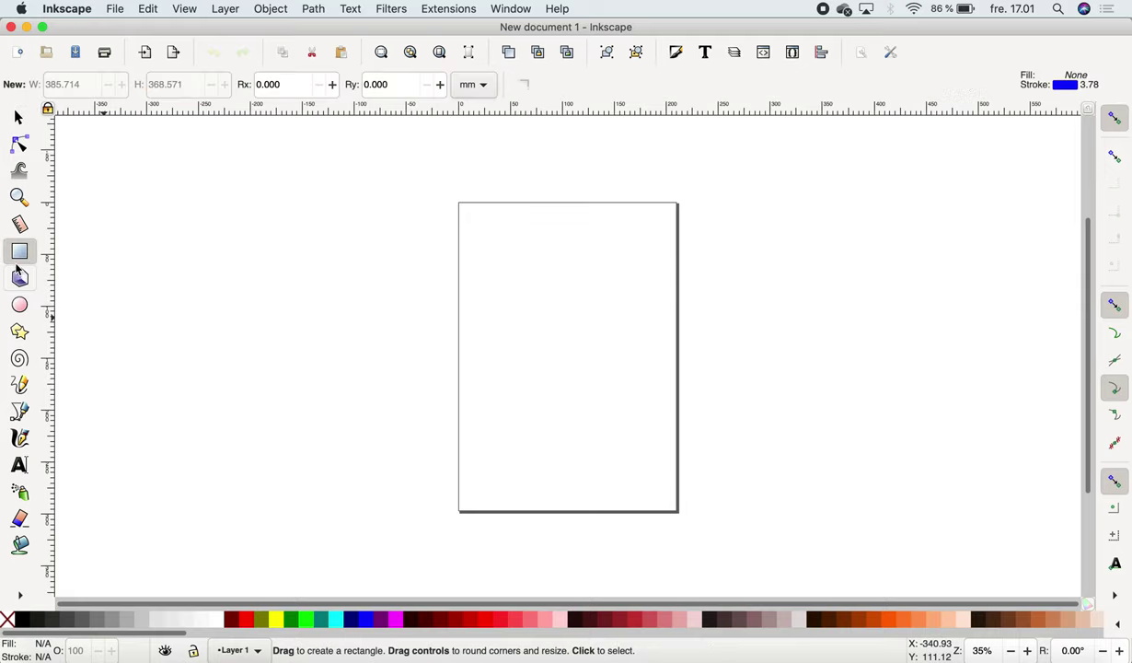
drag(518, 302, 621, 410)
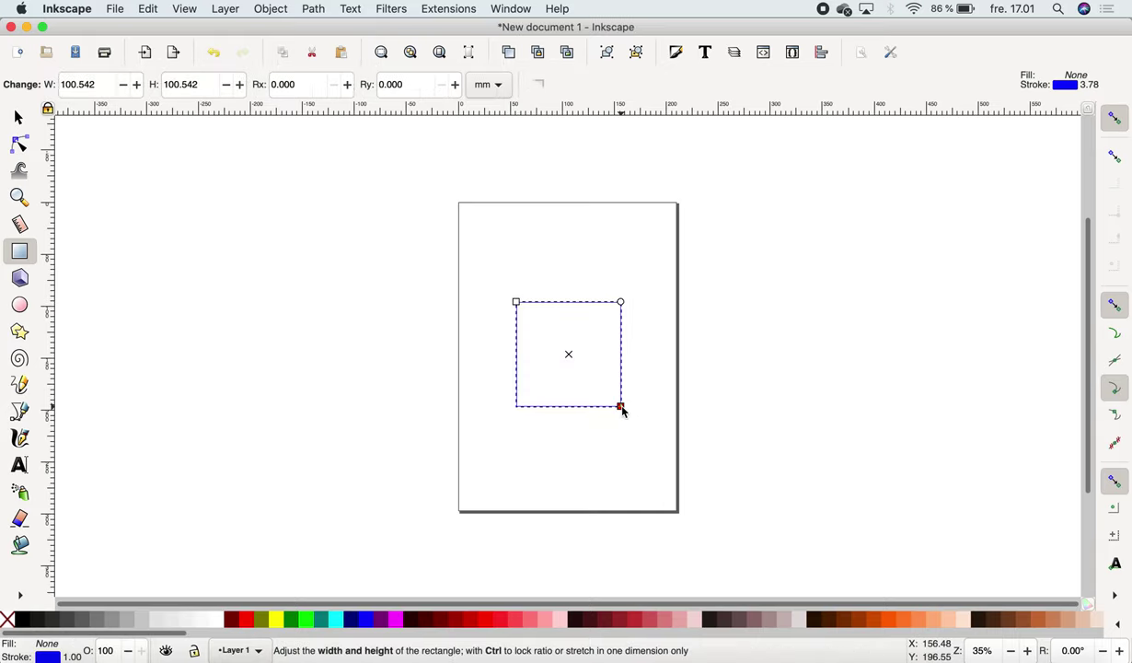
click(20, 119)
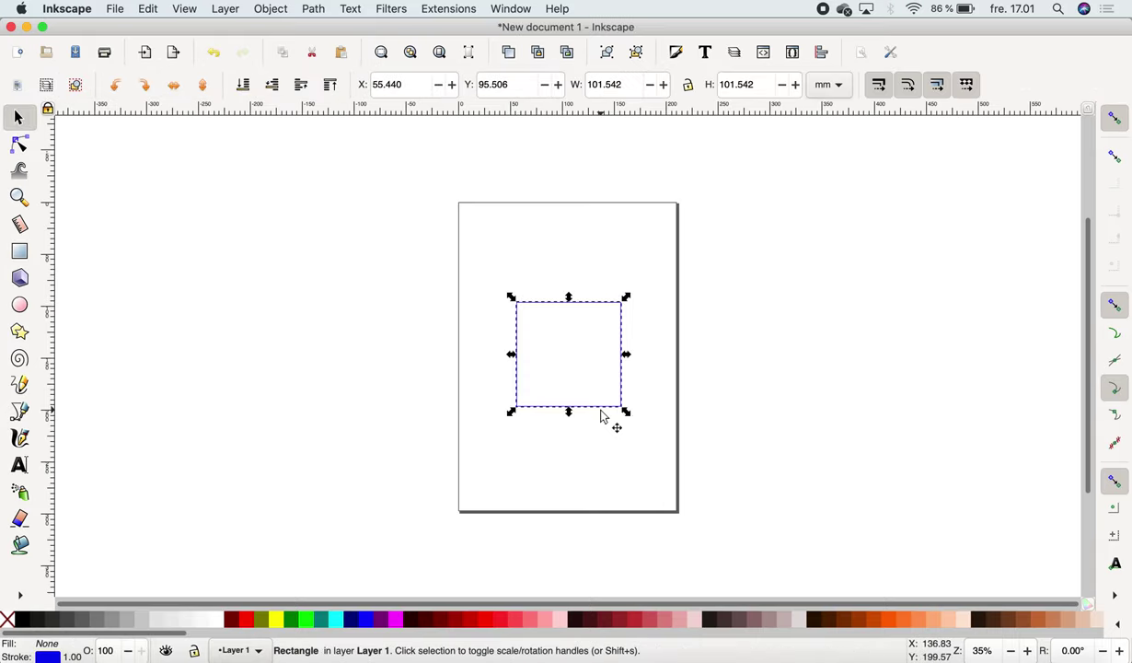
mouse_move(610, 405)
mouse_down()
mouse_move(579, 361)
mouse_move(663, 344)
mouse_move(654, 417)
mouse_move(639, 433)
mouse_move(628, 411)
mouse_up()
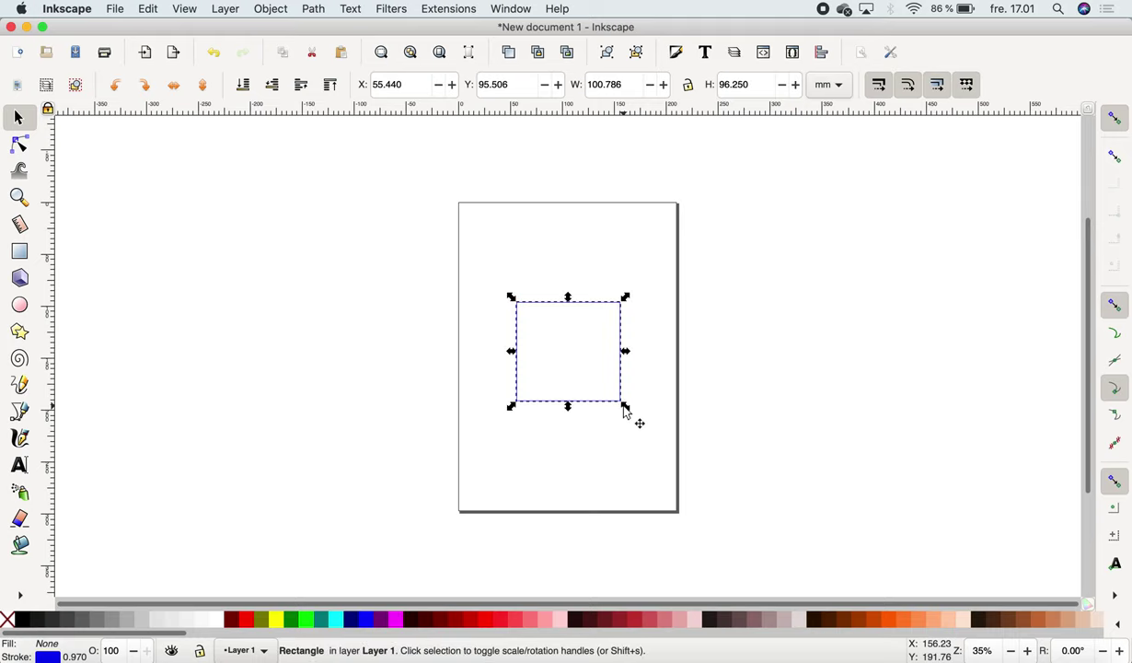
click(602, 84)
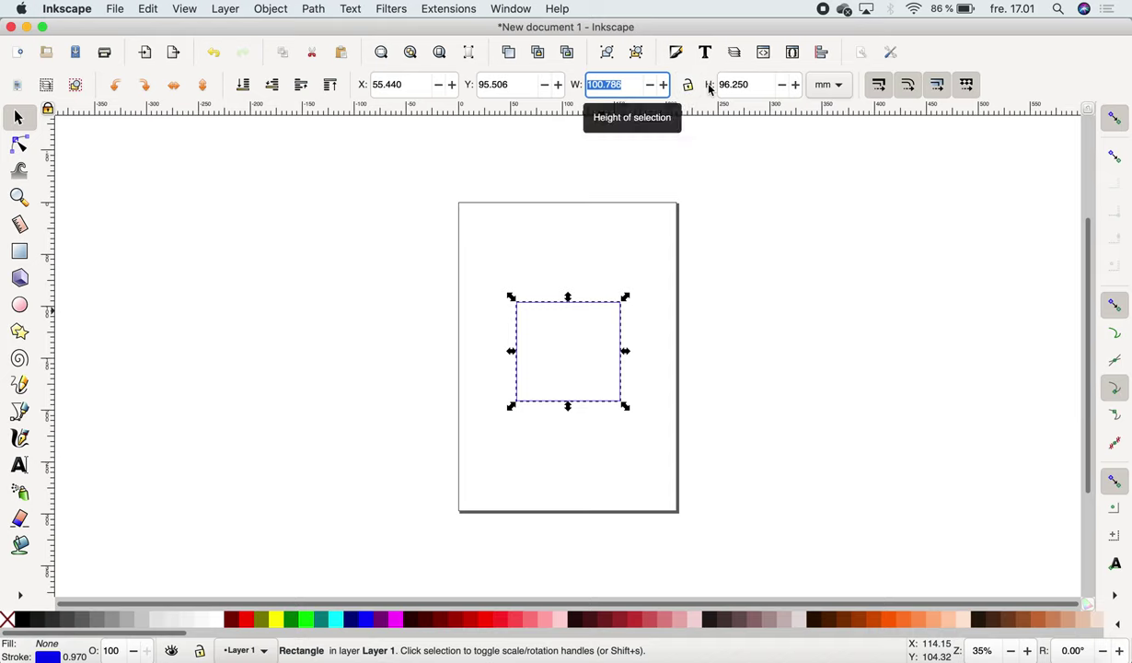
Set the rectangle's width and height to 50 mm
text(50)
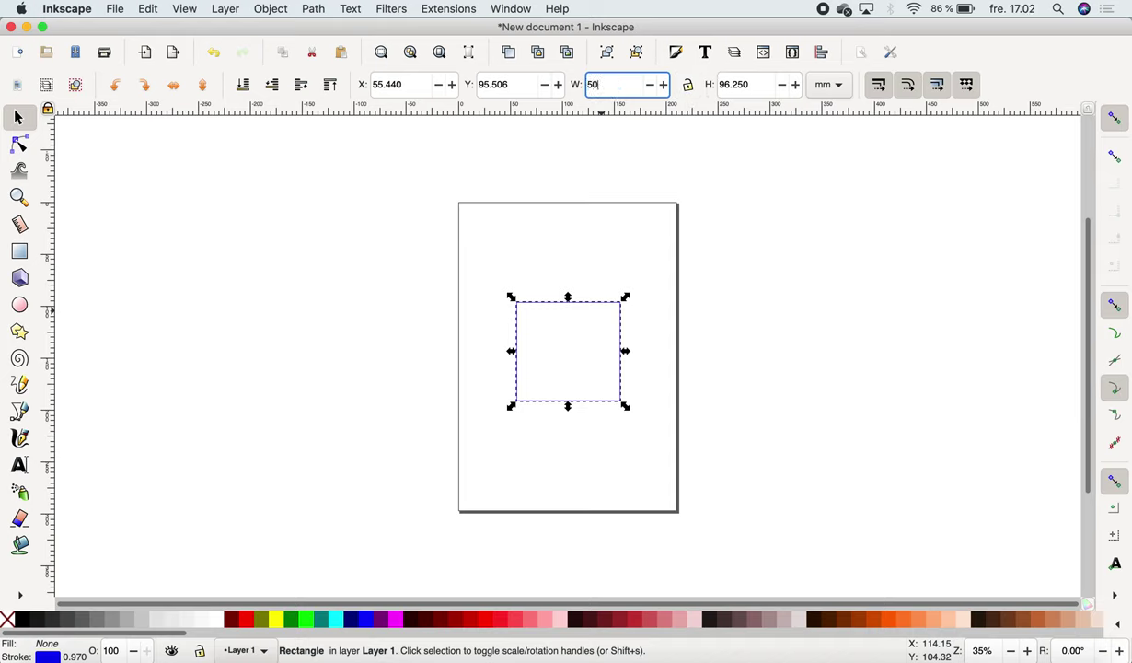
key(Tab)
text(50)
key(Return)
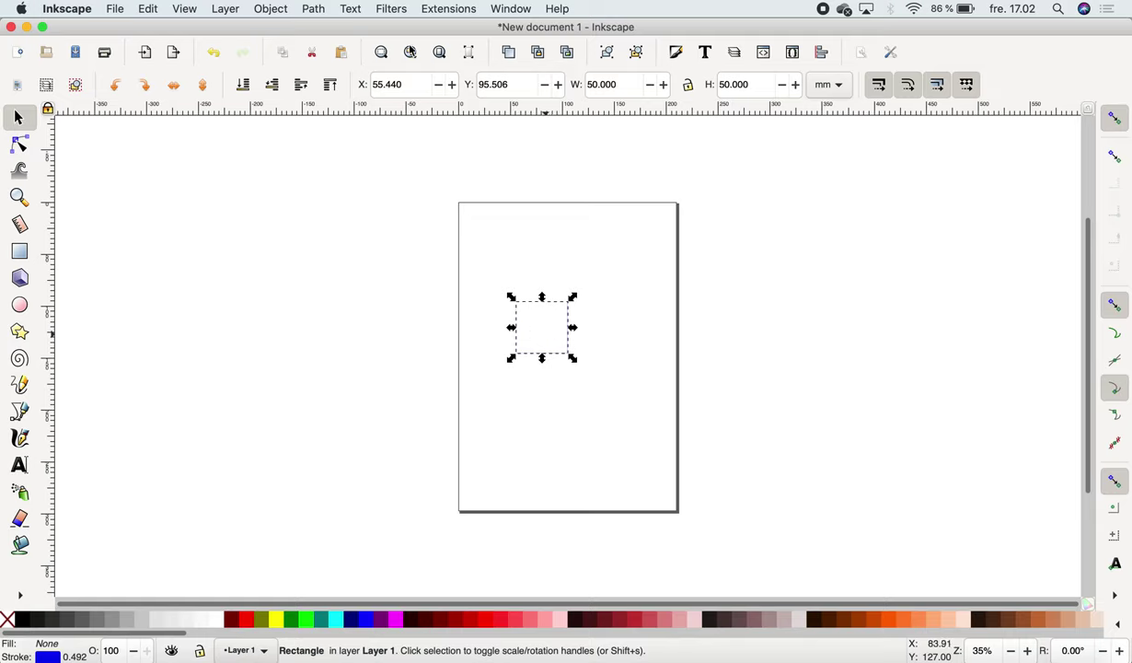
Position the square at X 100, Y 150, then move it back near the page centre
double_click(397, 85)
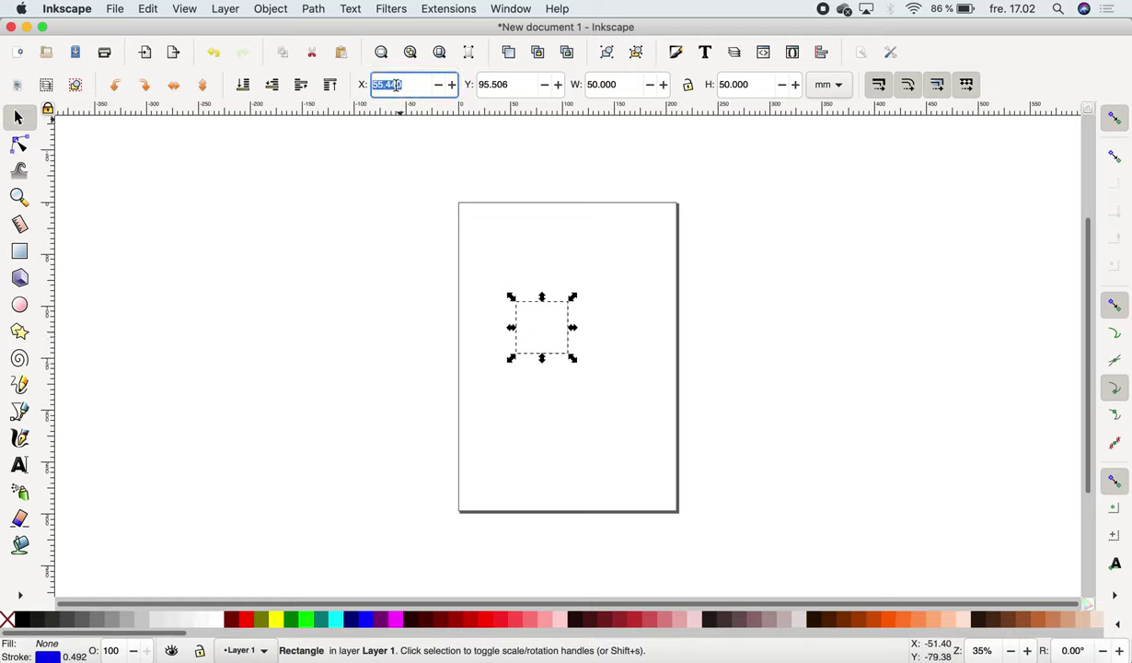
text(100)
key(Tab)
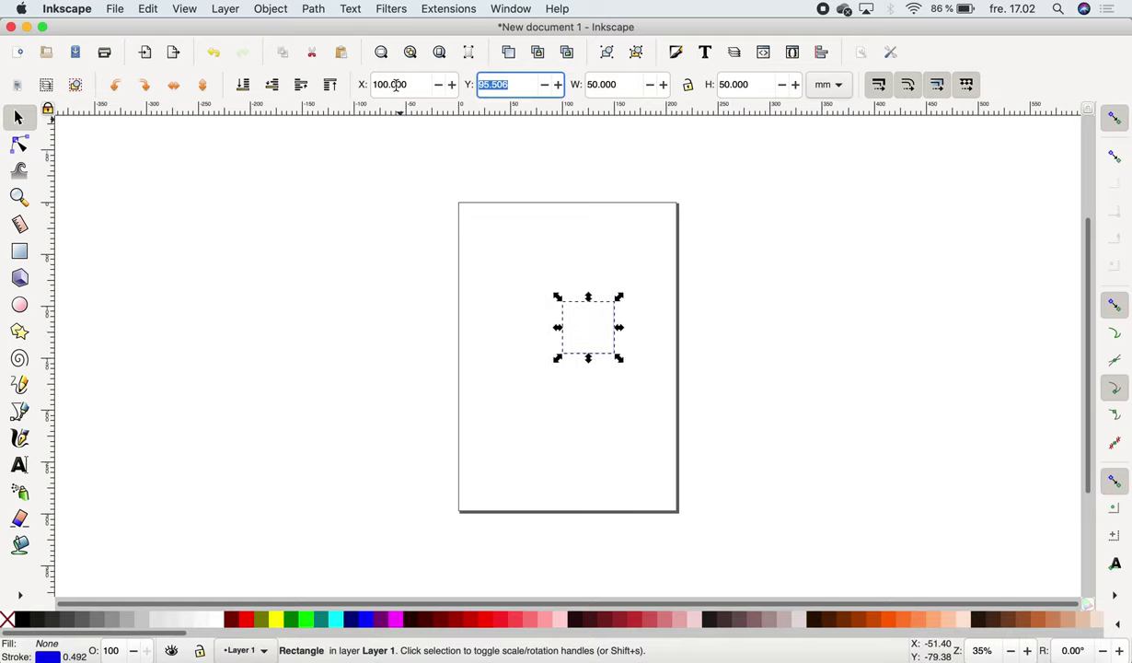
text(150)
key(Return)
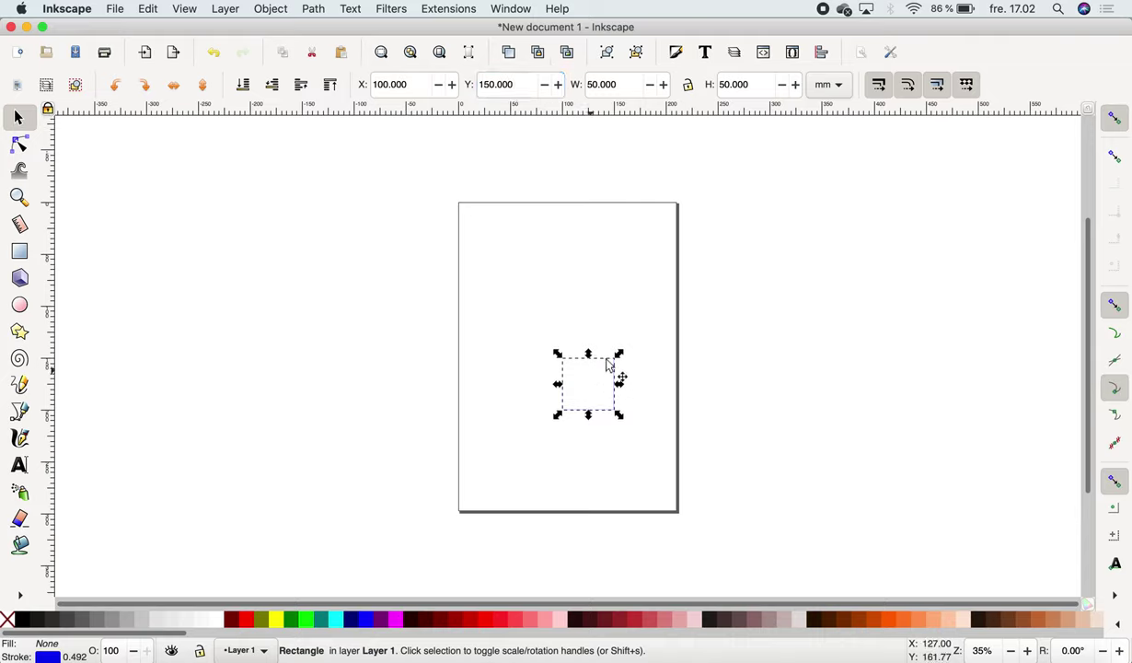
drag(591, 355, 561, 316)
Give the square a lime outline from the palette swatch
click(324, 347)
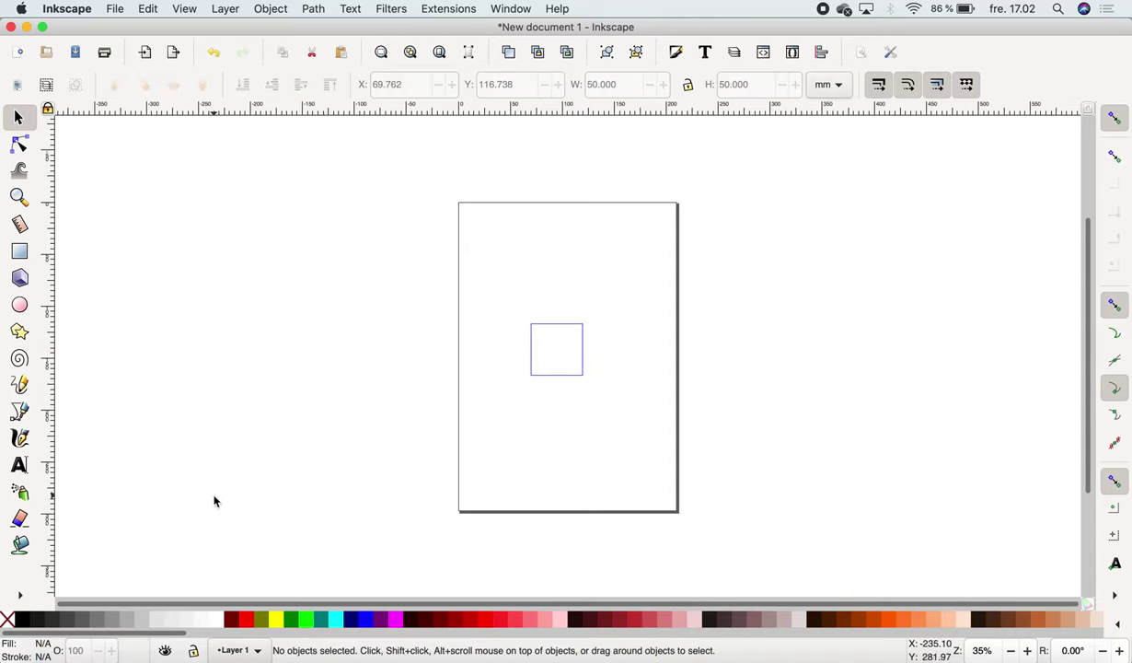
right_click(305, 625)
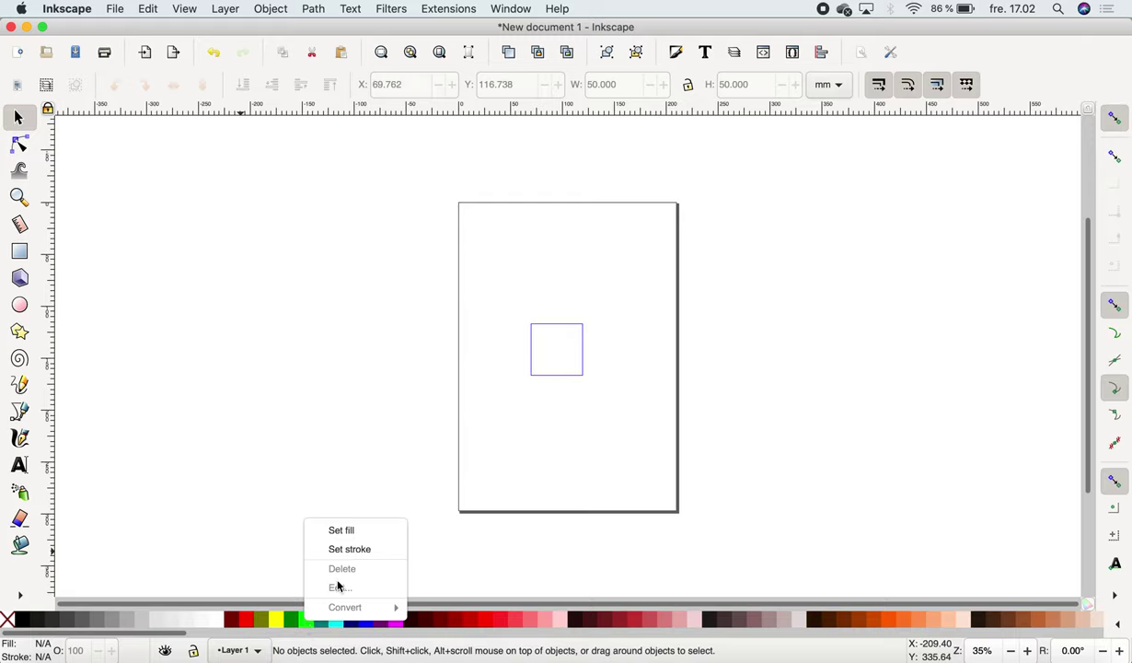
click(363, 552)
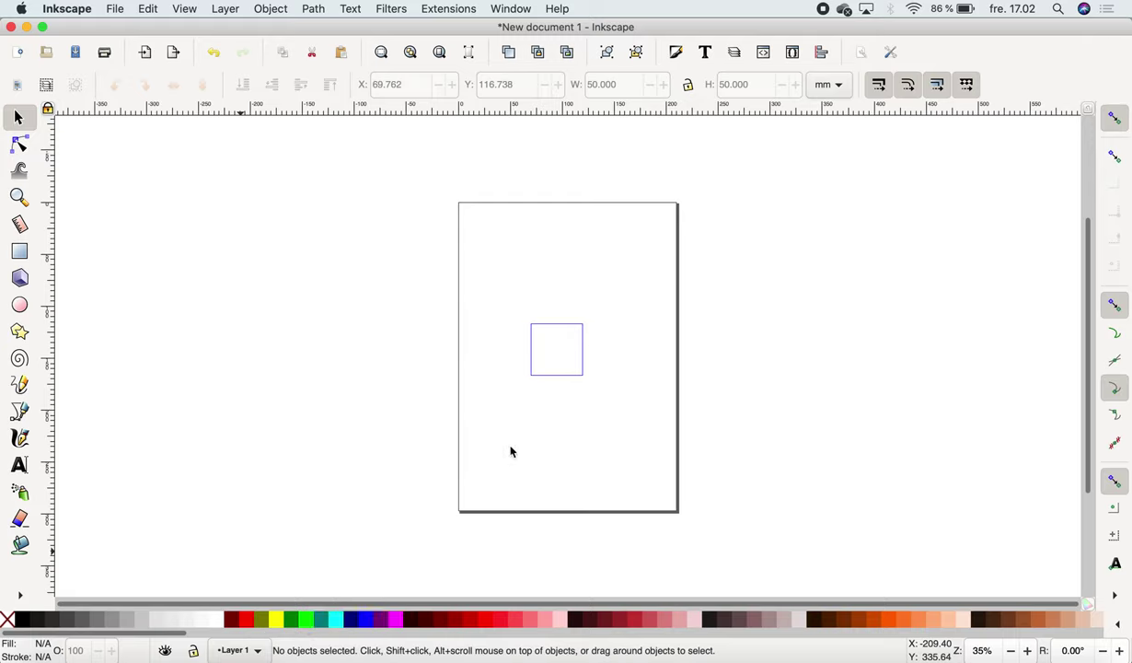
click(565, 375)
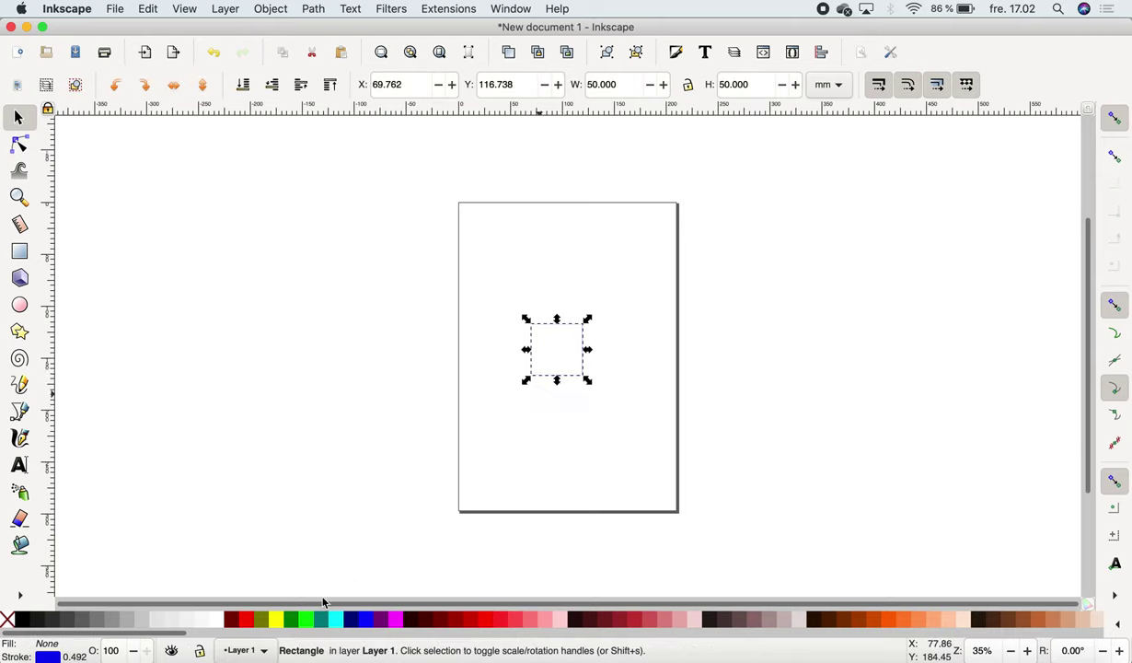
right_click(306, 621)
click(343, 553)
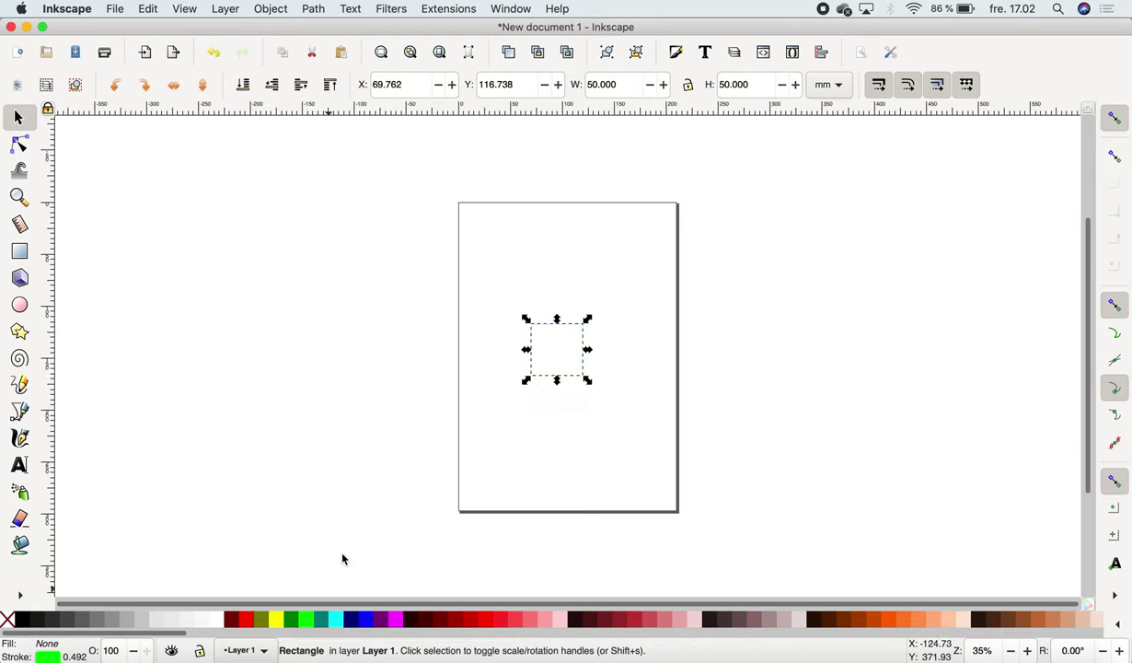
click(340, 381)
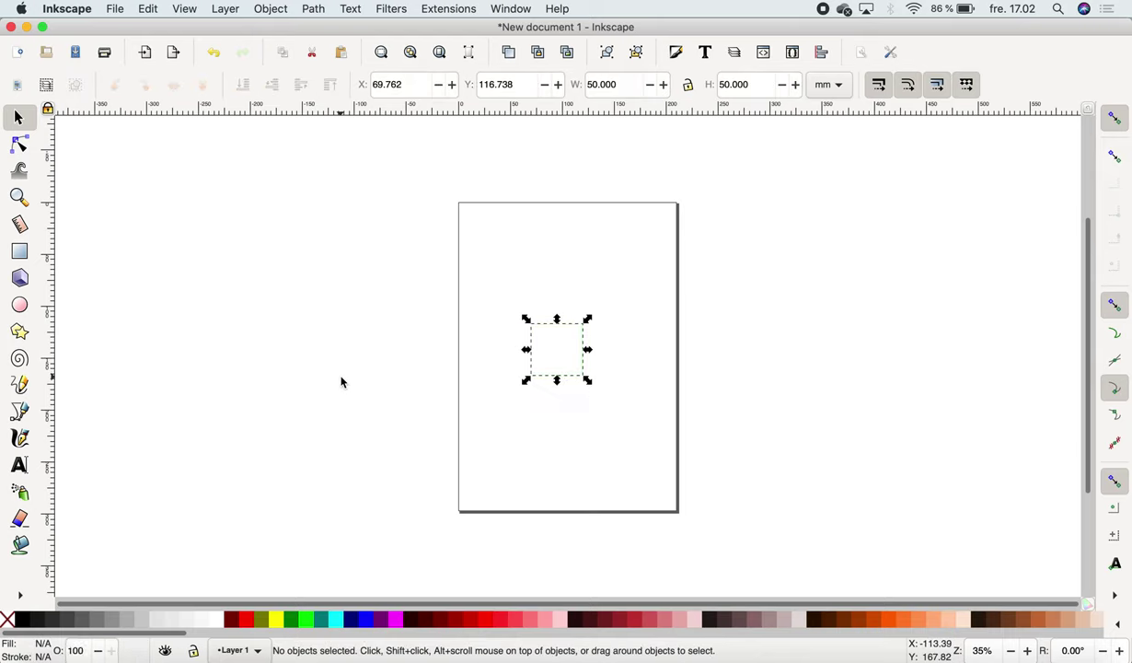
Remove the square's fill and change its outline to blue
click(580, 376)
click(365, 622)
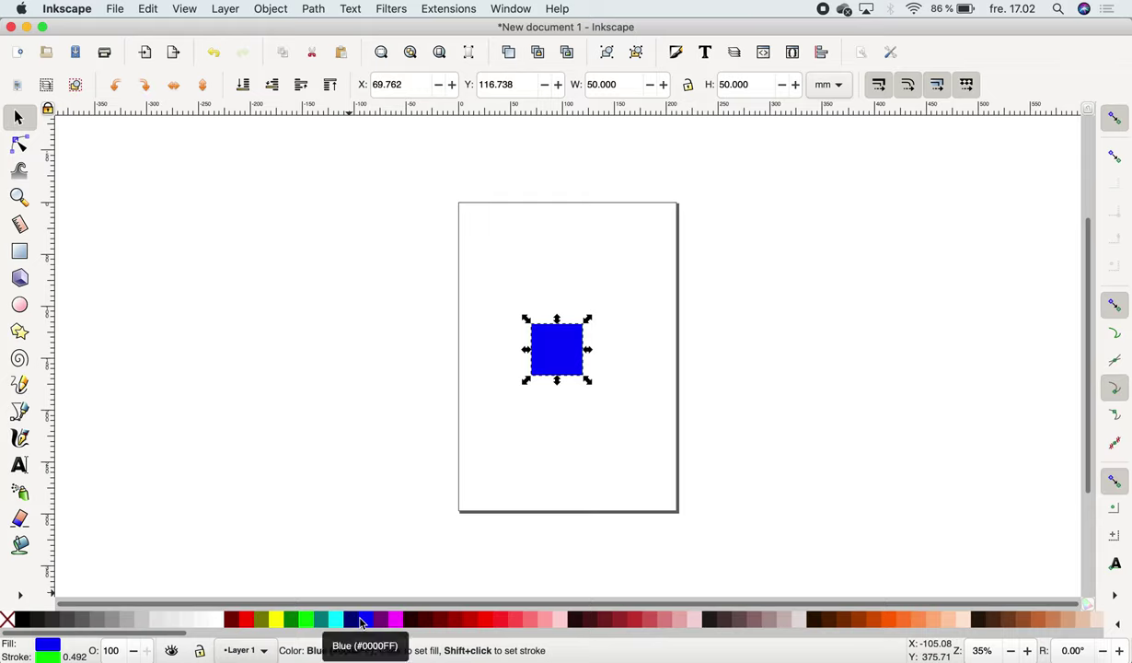
click(9, 619)
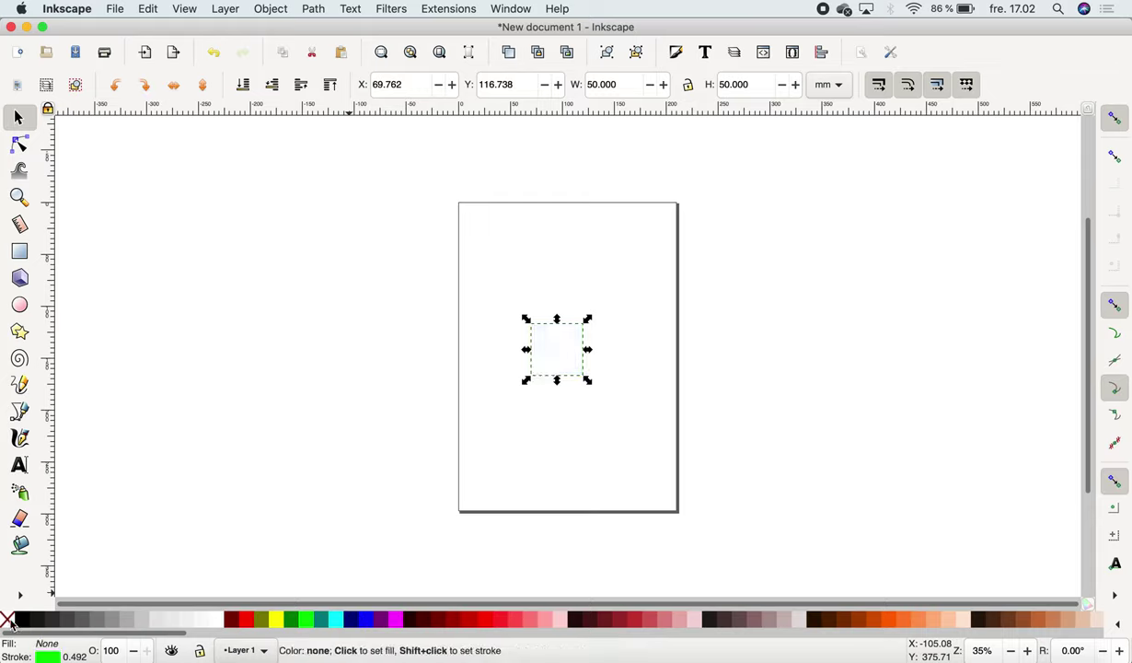
right_click(368, 621)
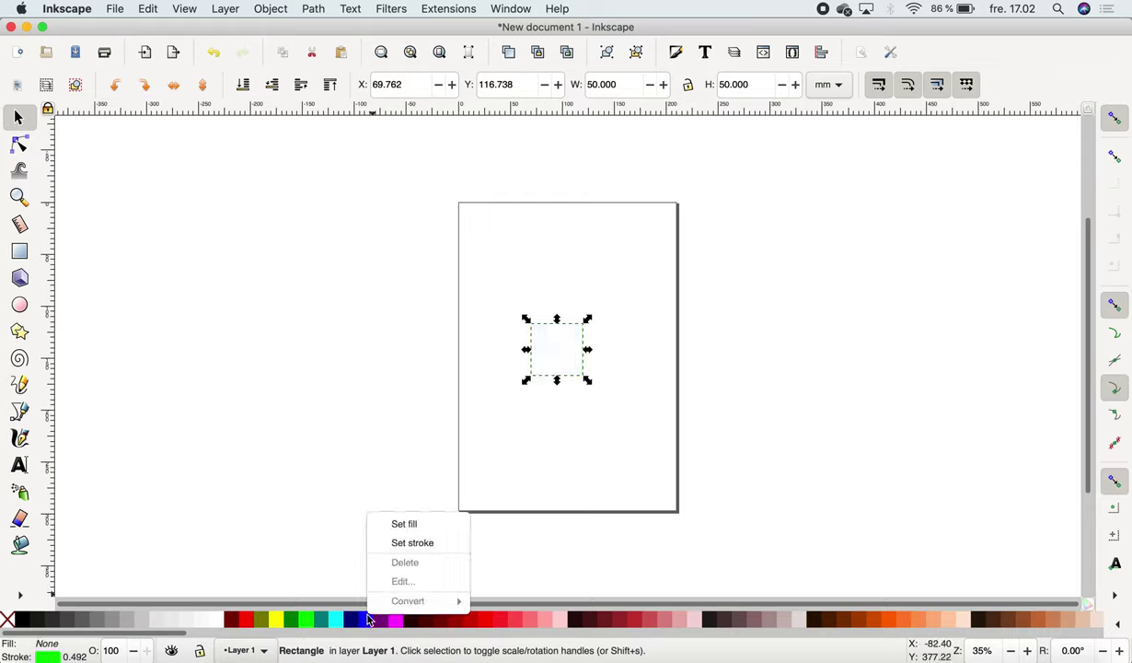
click(407, 544)
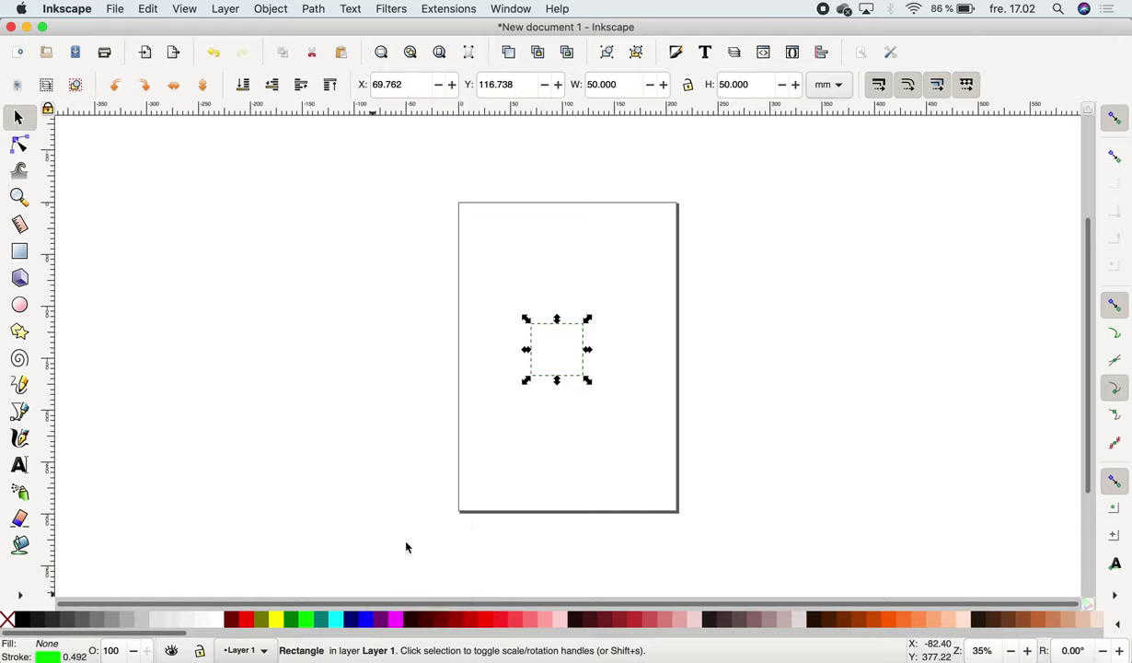
click(367, 310)
click(20, 304)
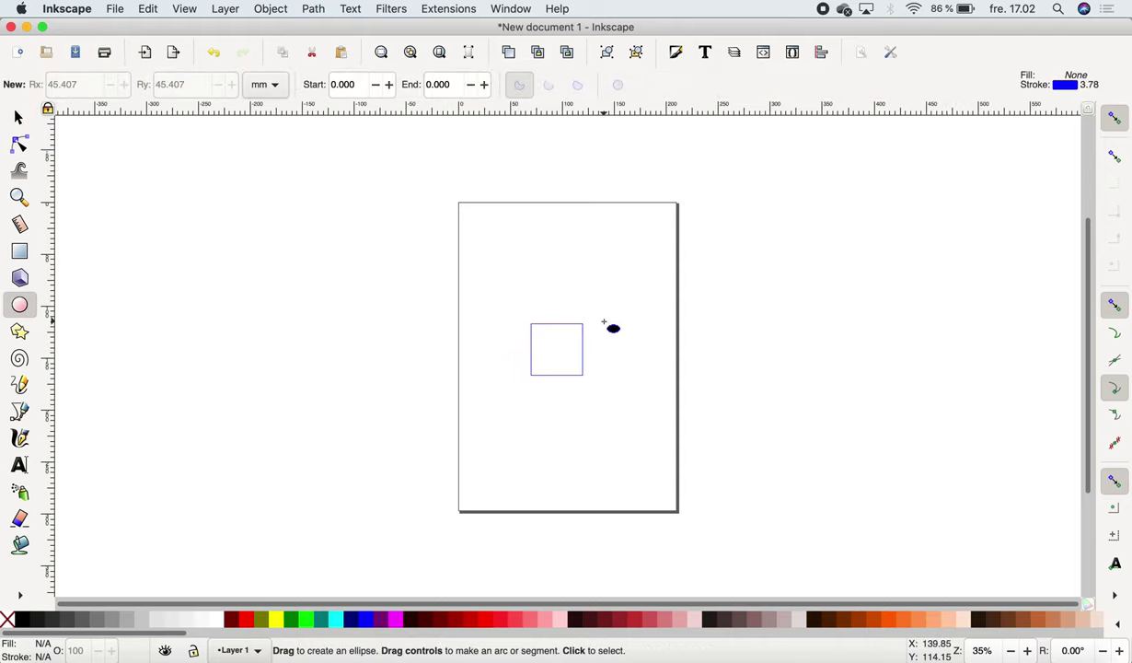
Draw a 25 × 25 mm circle centred on the square's top edge
drag(545, 307, 566, 329)
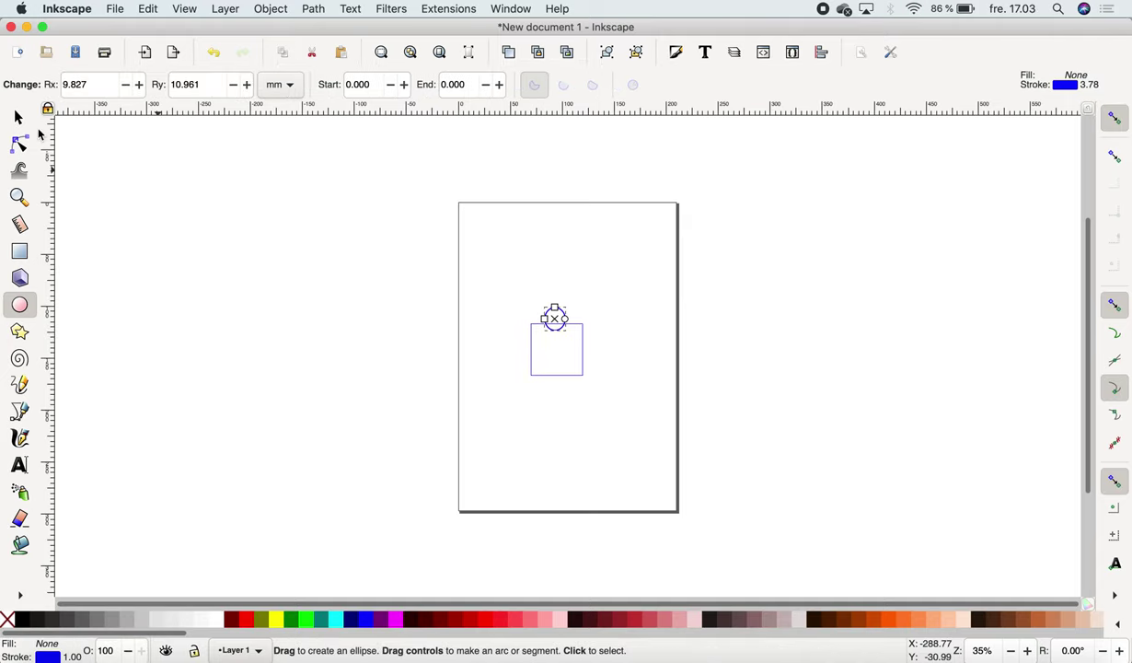
click(19, 118)
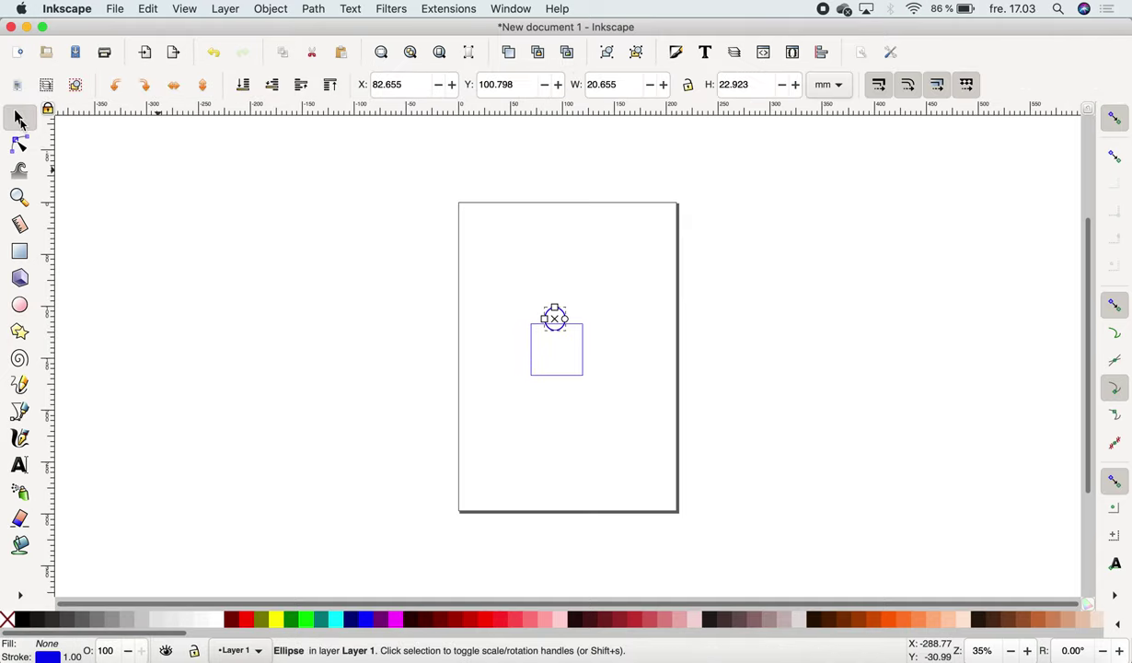
double_click(600, 85)
text(25)
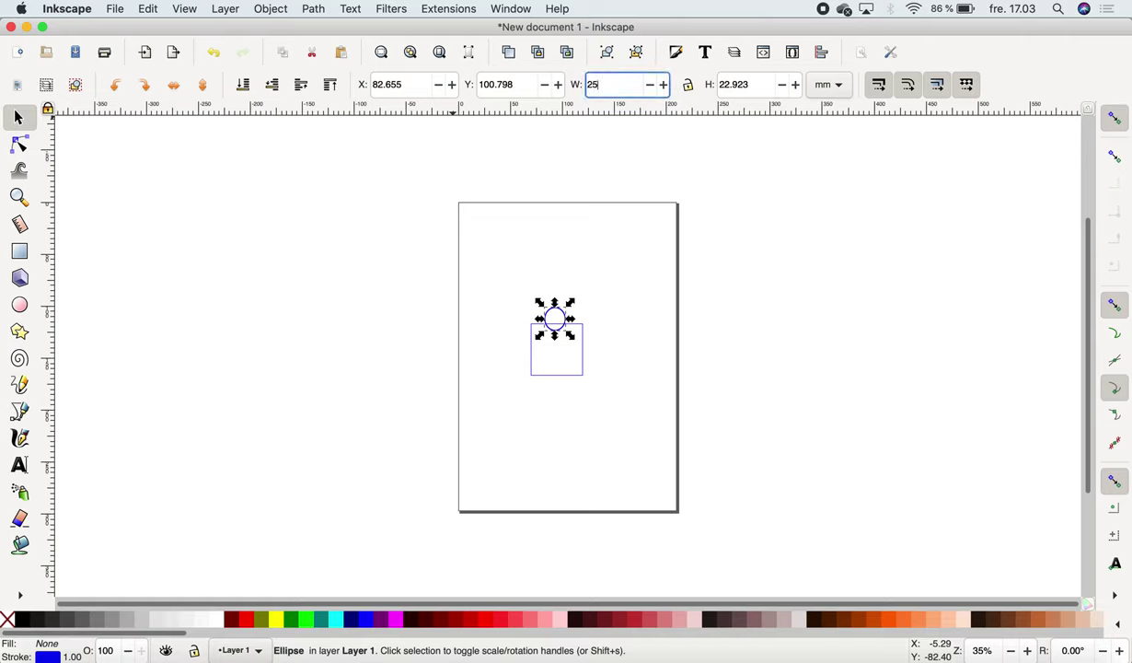
key(Tab)
text(25)
key(Return)
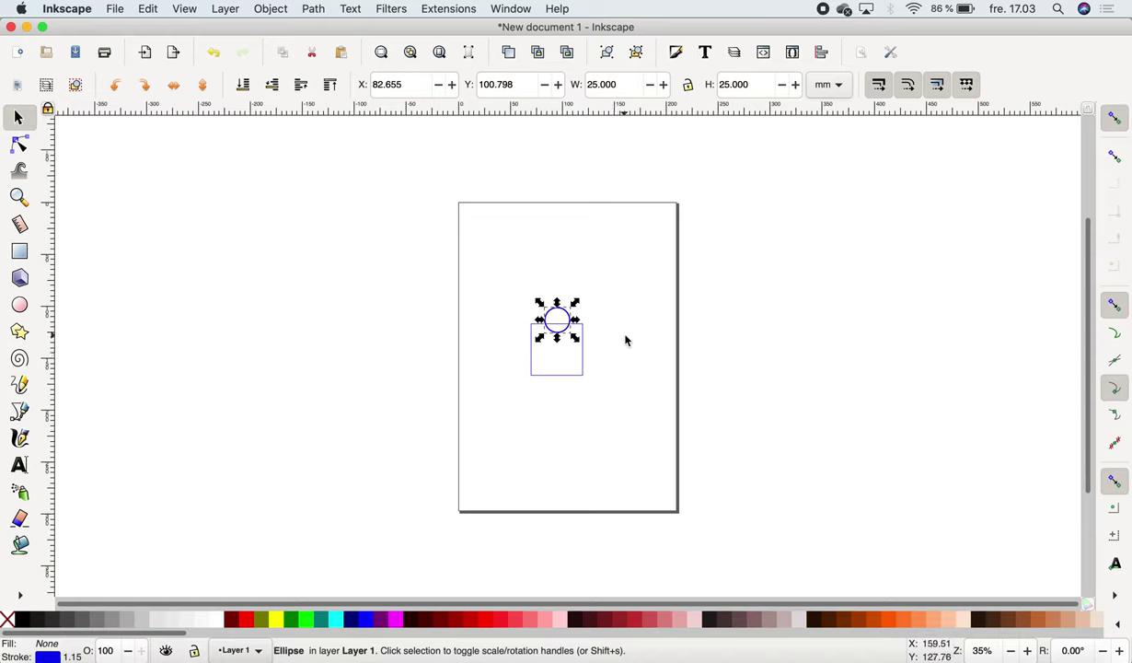
Duplicate the circle onto the square's bottom edge, then select the top circle and square
key(super+c)
key(super+v)
drag(627, 332, 561, 375)
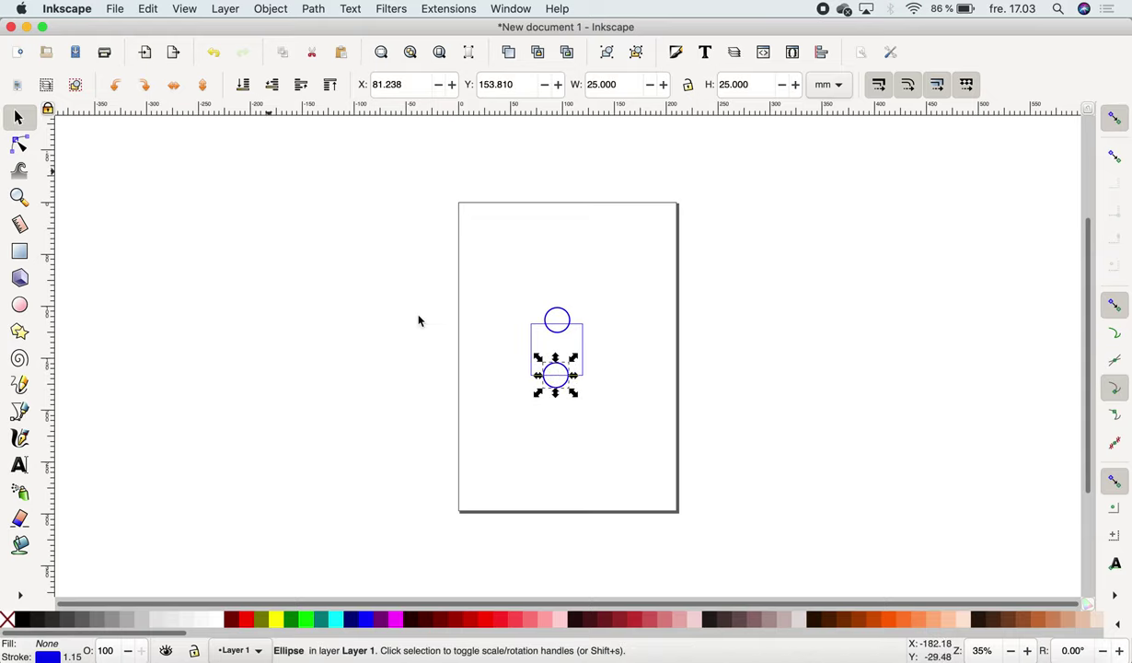
click(376, 307)
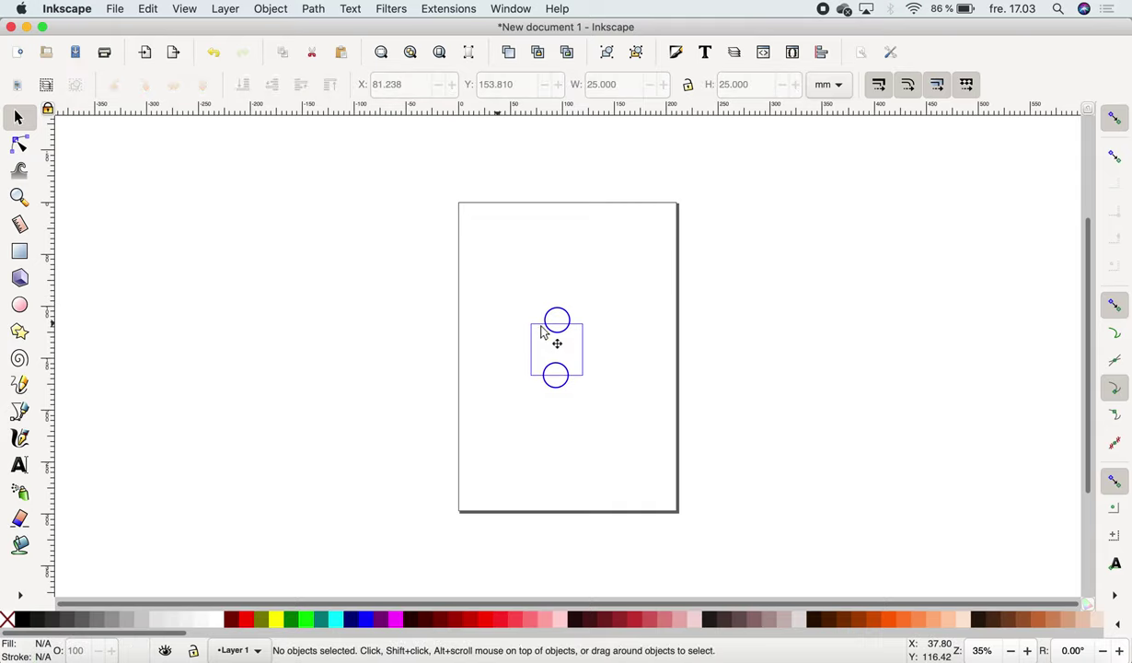
click(559, 316)
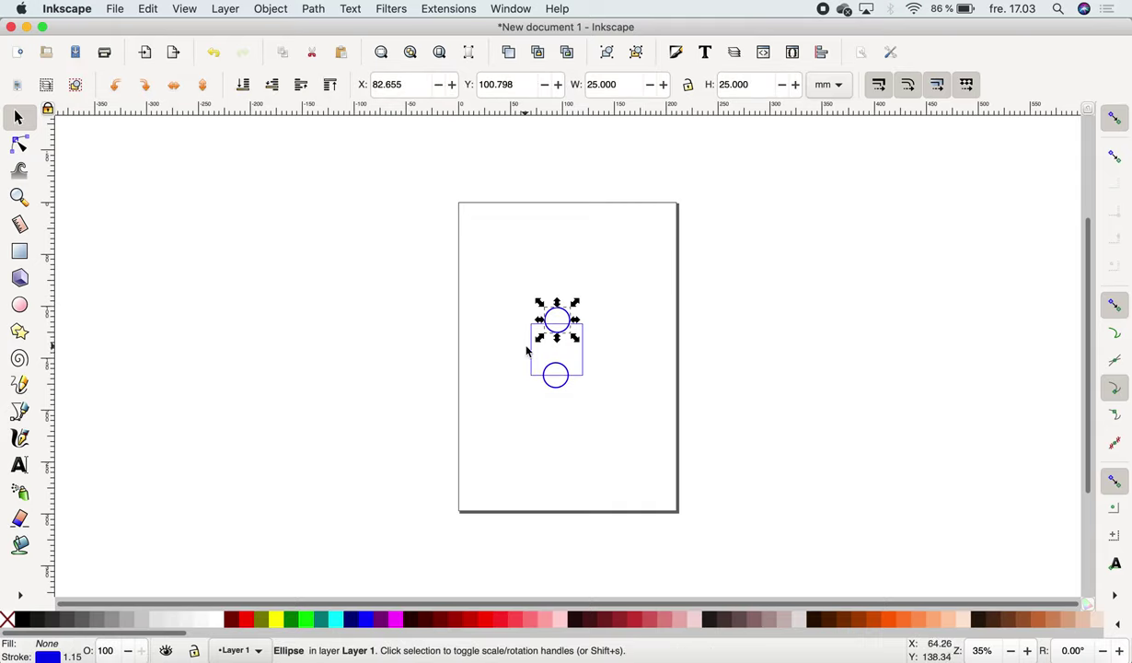
shift+click(532, 359)
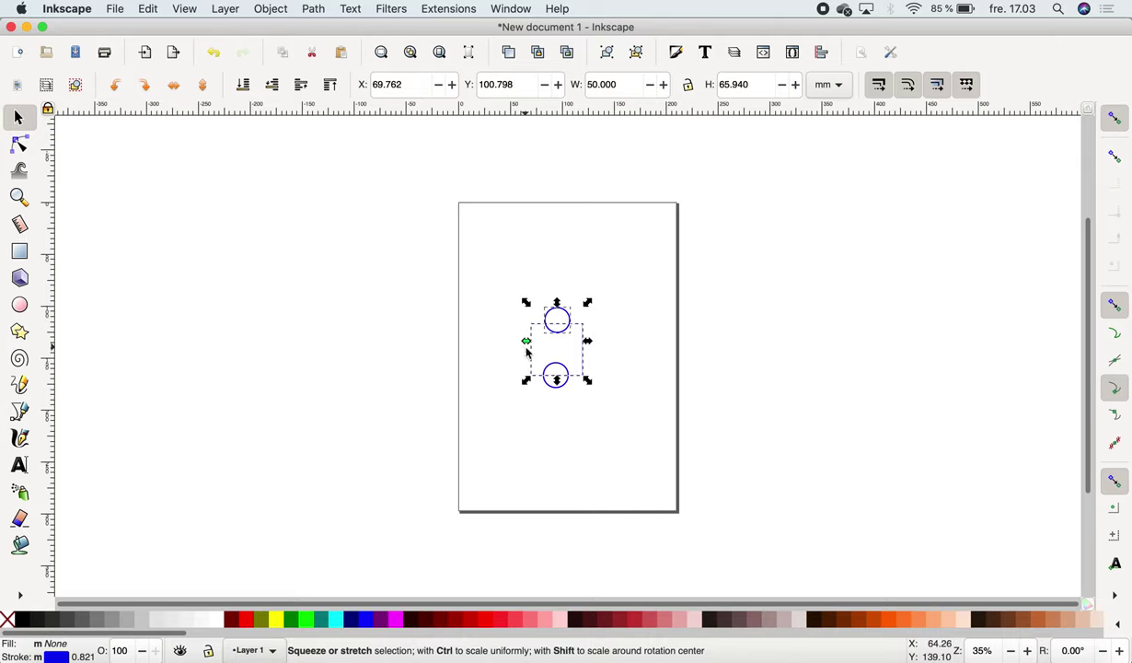
Union the top circle with the square via Path > Union, then select the bottom circle
click(312, 9)
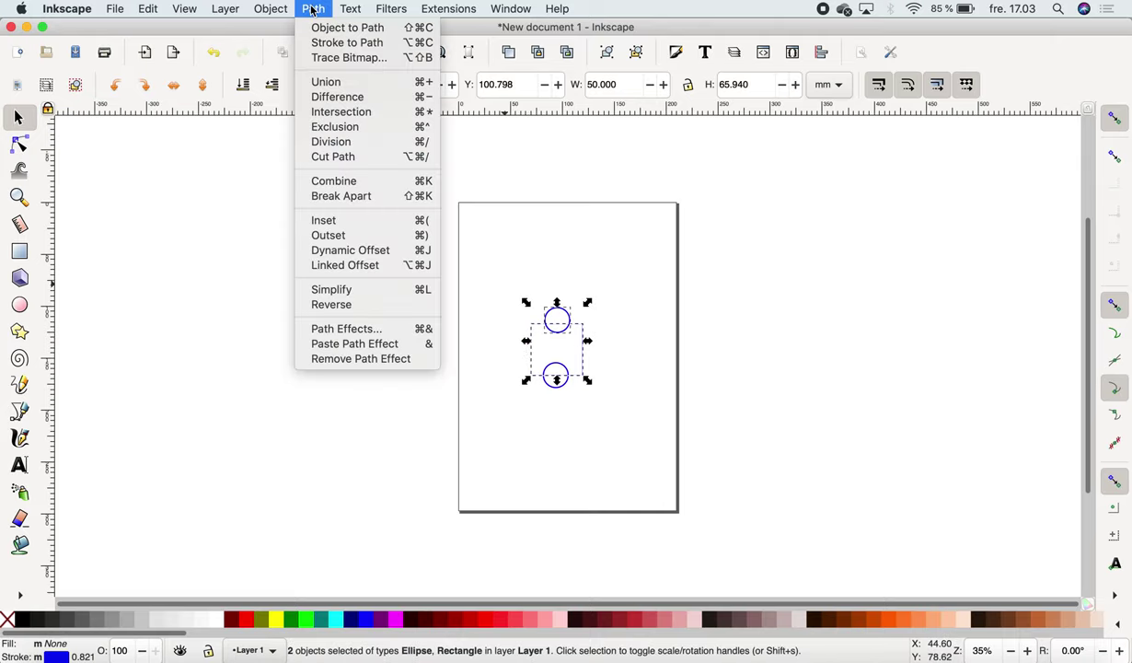
click(368, 84)
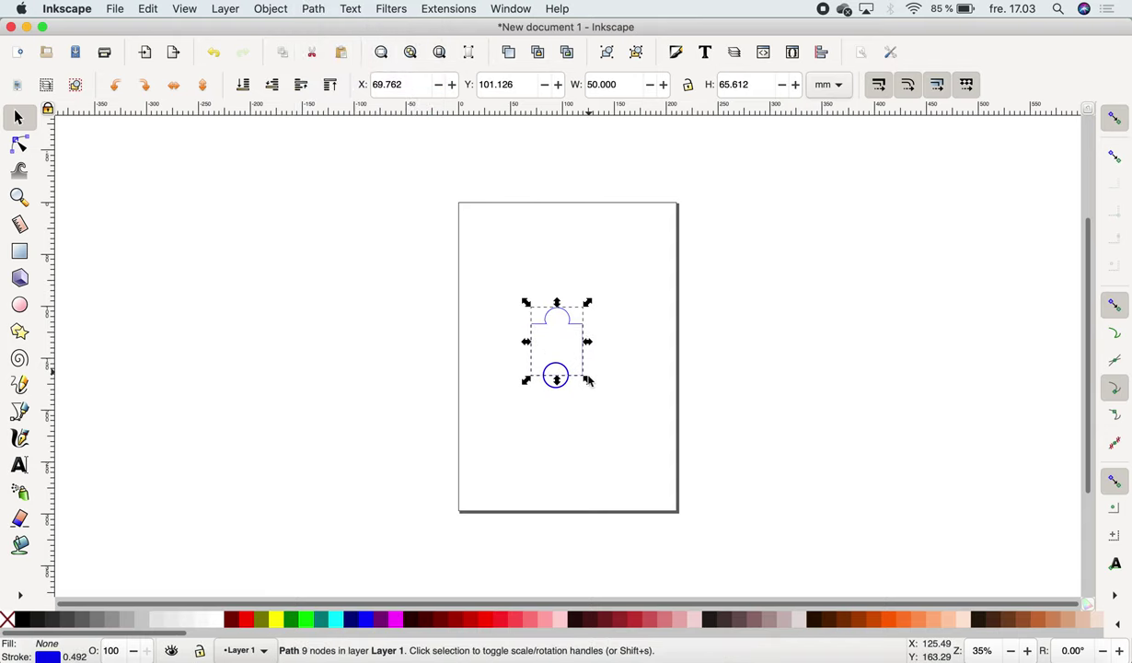
click(580, 445)
click(558, 394)
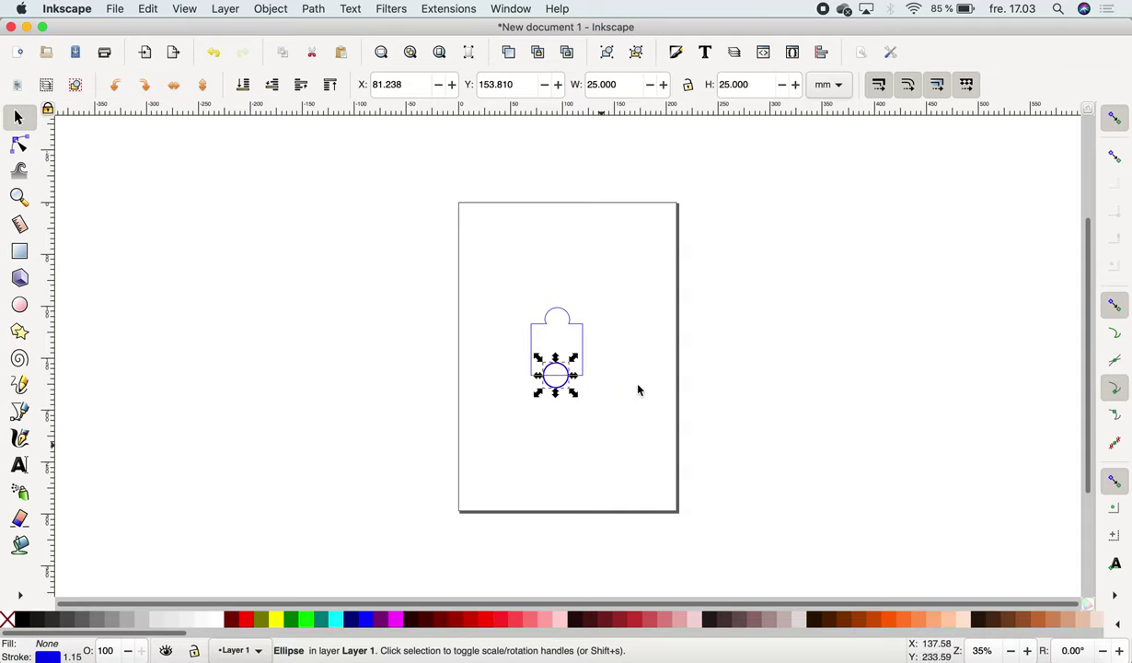
key(shift)
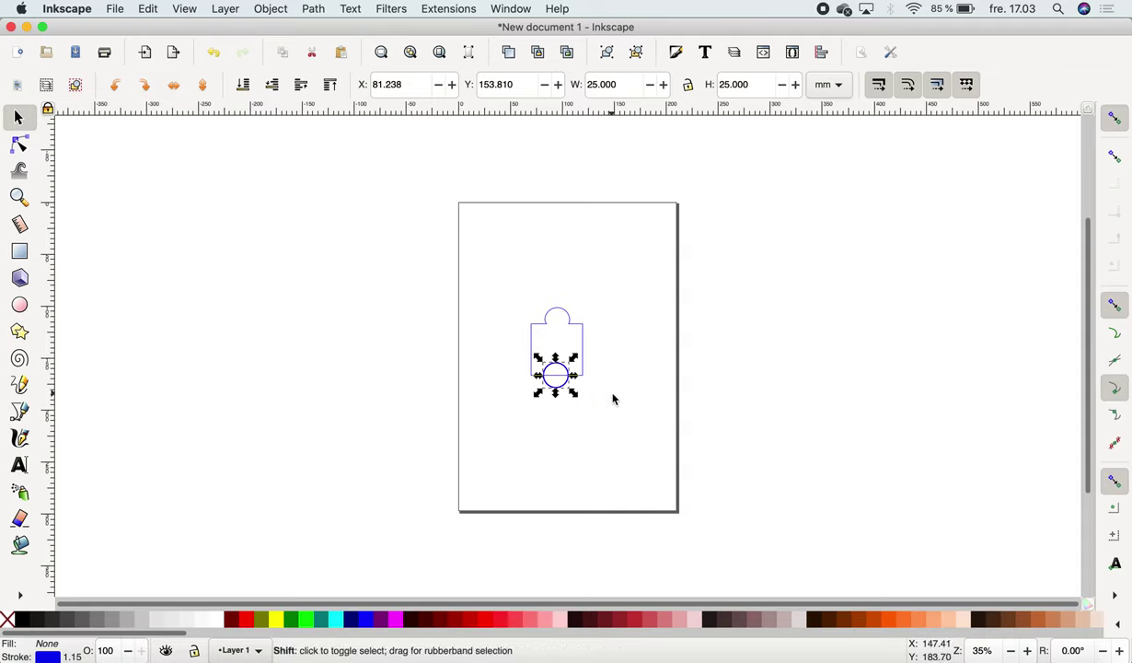
Subtract the bottom circle from the merged shape with Path > Difference
shift+click(583, 348)
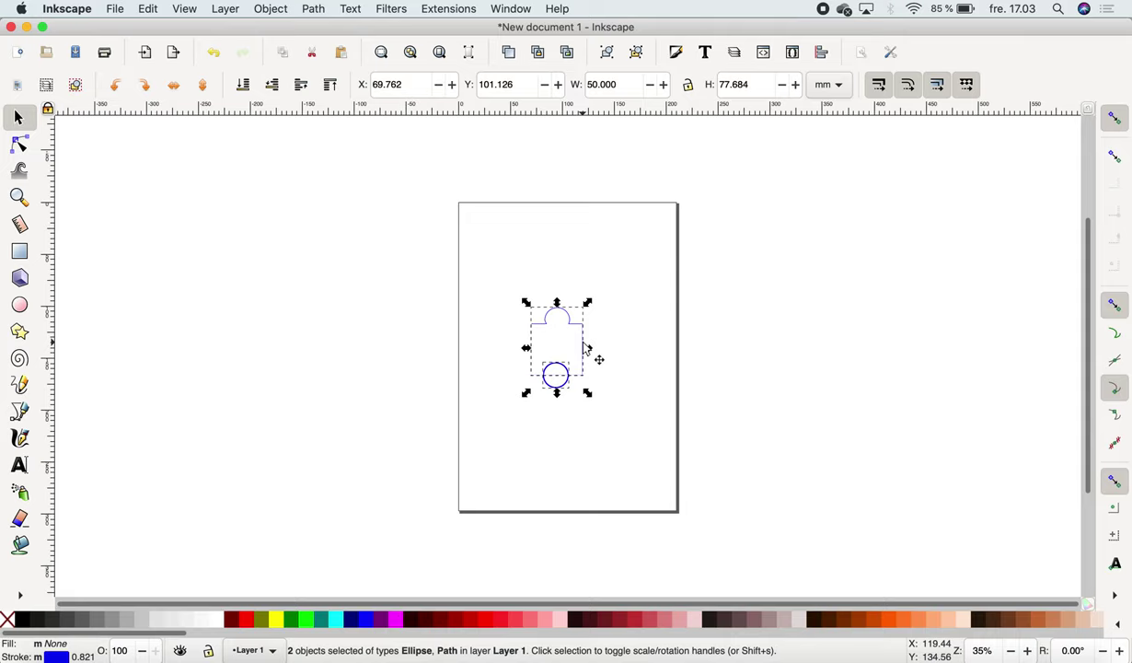
click(316, 8)
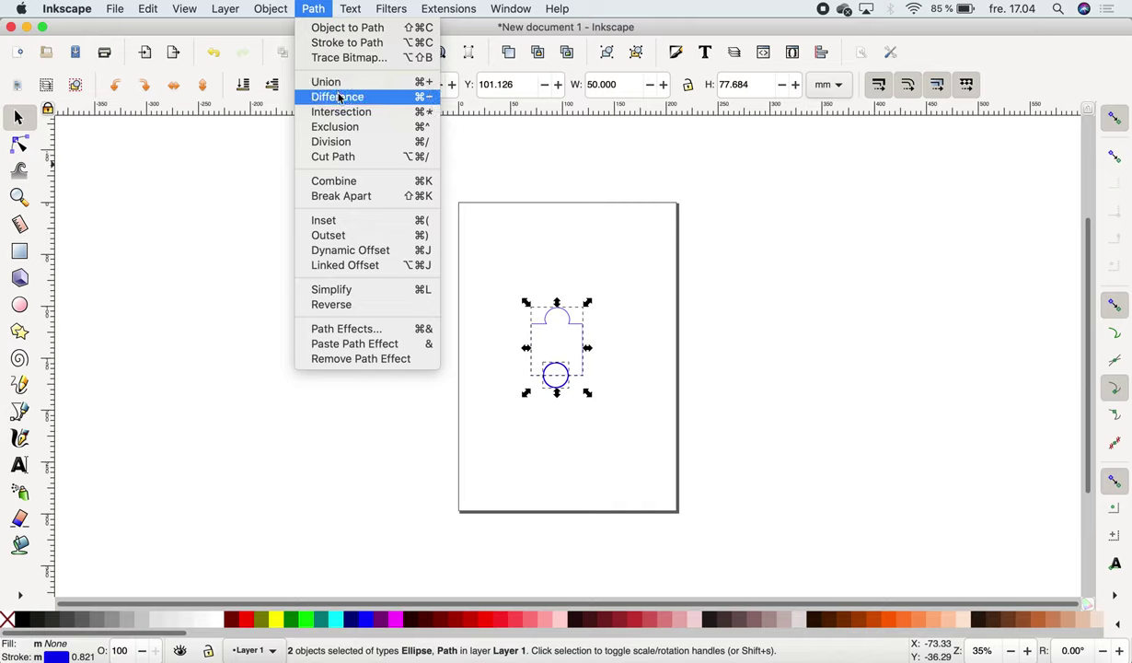
click(385, 99)
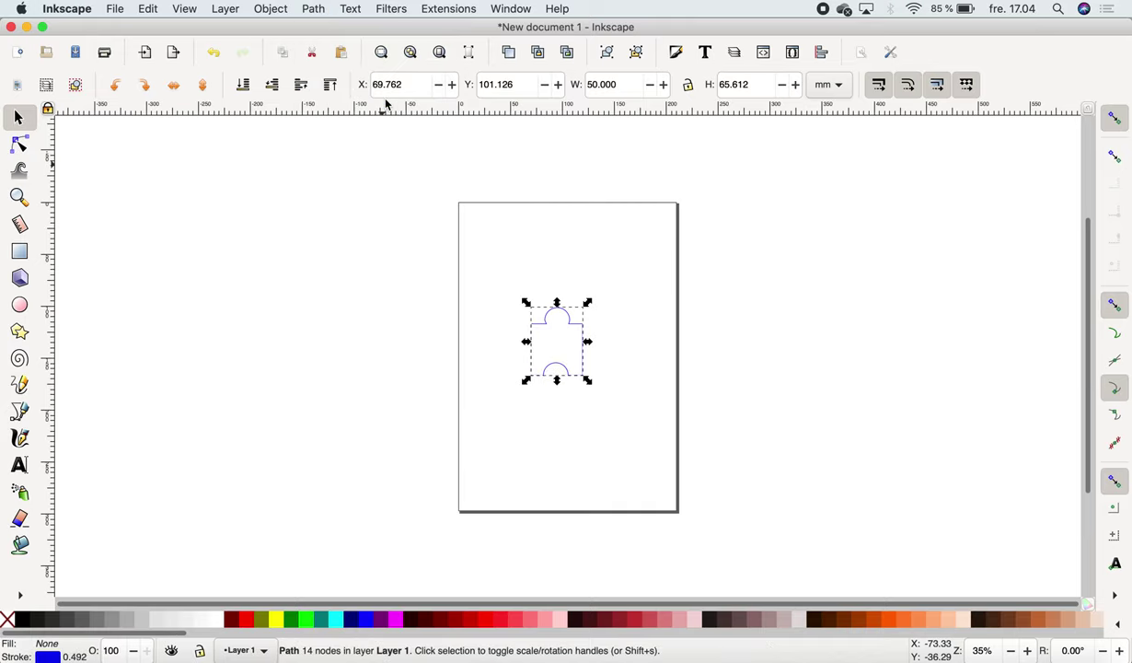
click(533, 420)
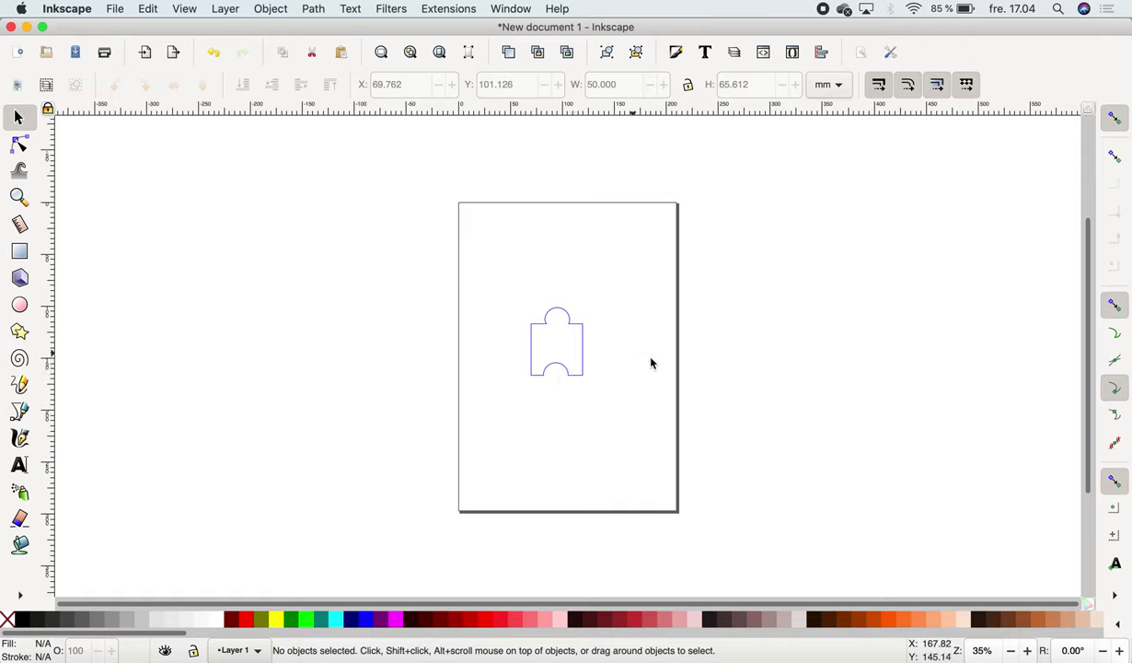
Draw a 25 mm circle over the shape's right edge and nudge it into place
click(20, 306)
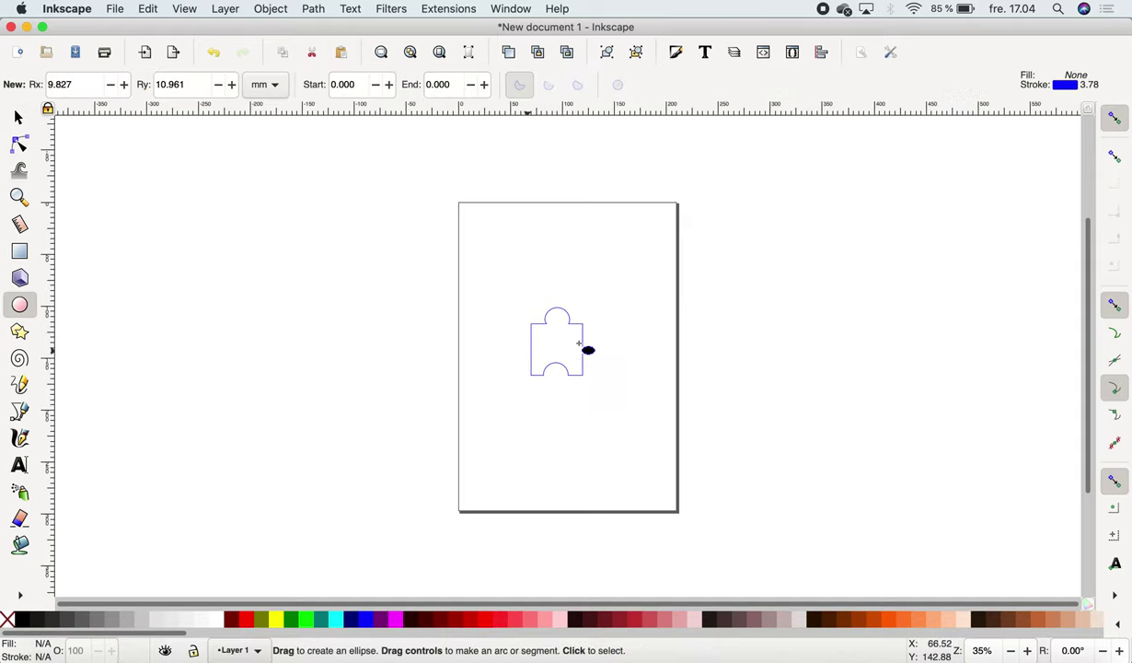
drag(594, 341, 568, 374)
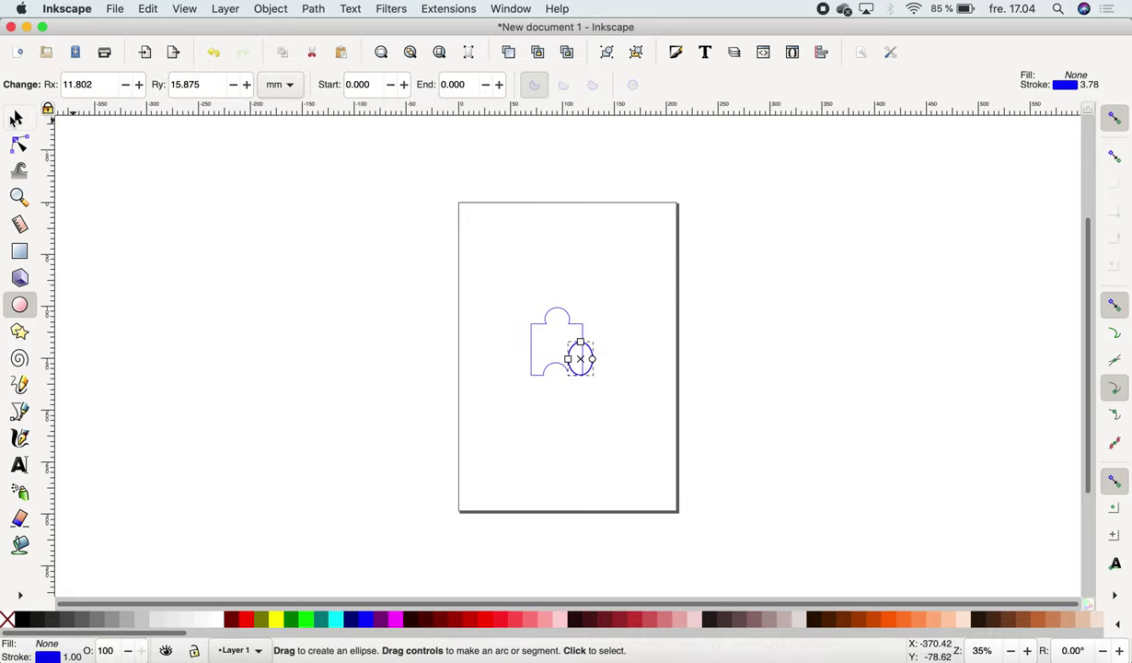
click(18, 118)
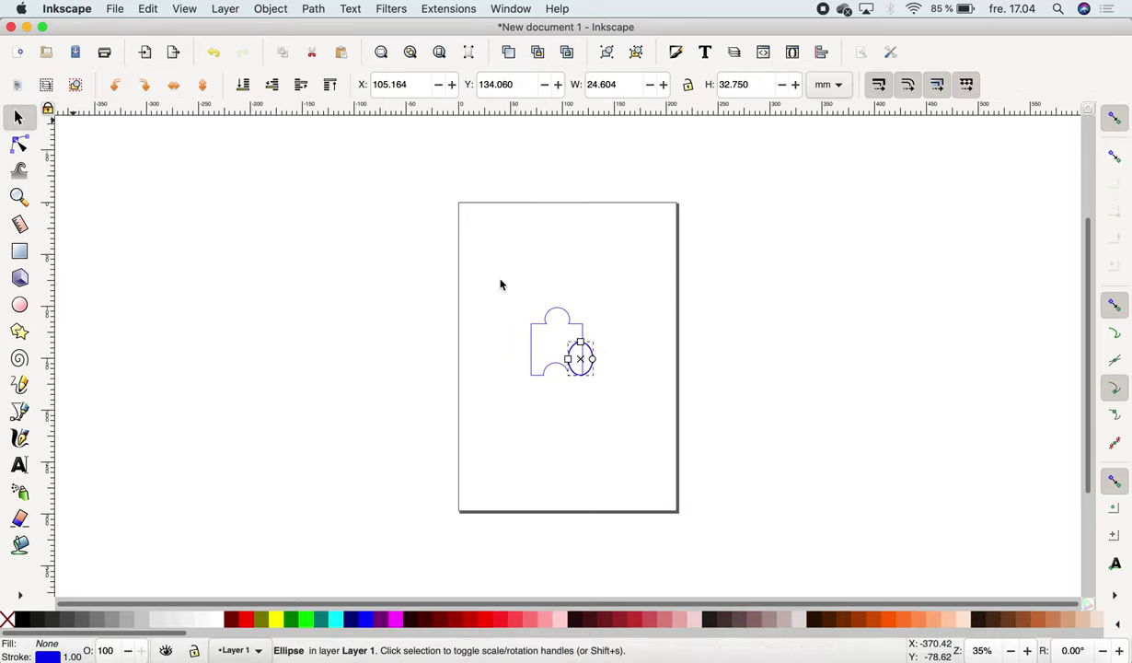
triple_click(603, 84)
text(25)
key(Tab)
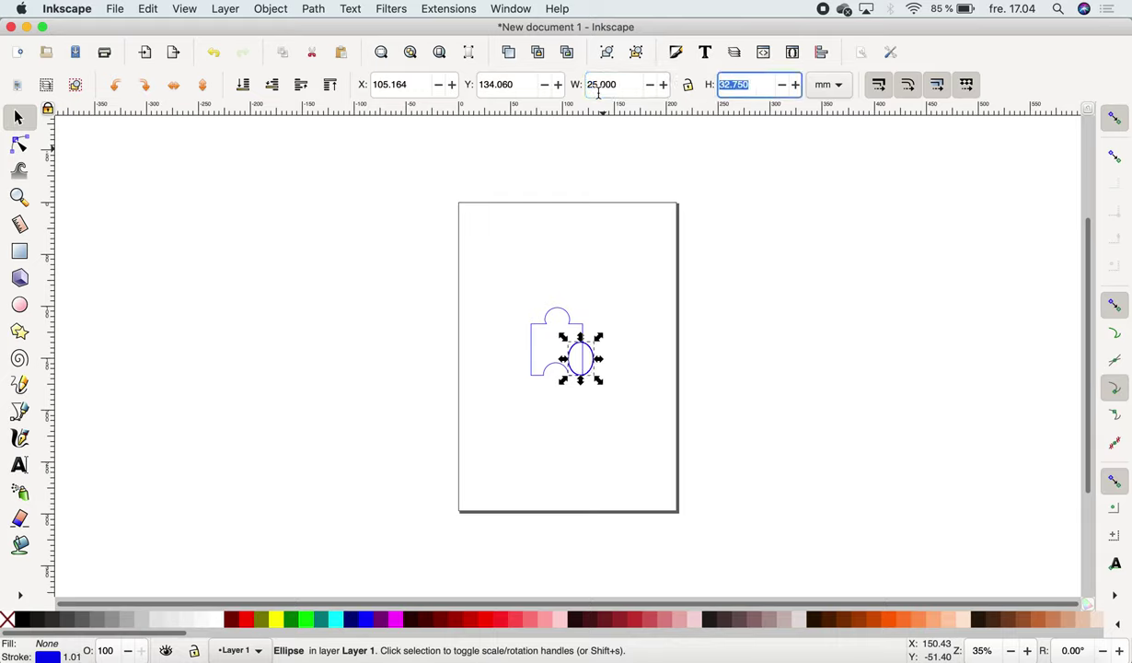
text(25)
key(Return)
key(Up)
key(Up)
key(Up)
key(Up)
key(Up)
key(Up)
key(Up)
key(Right)
key(Right)
key(Right)
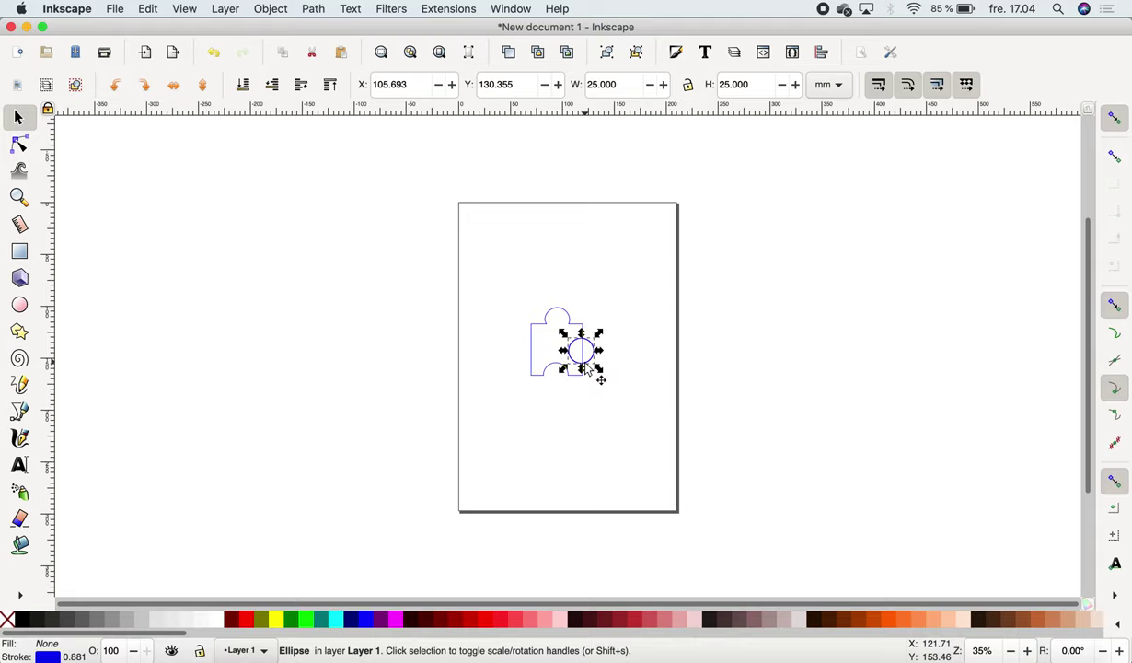
Union the circle into the puzzle shape and move the finished piece left of the page
key(Up)
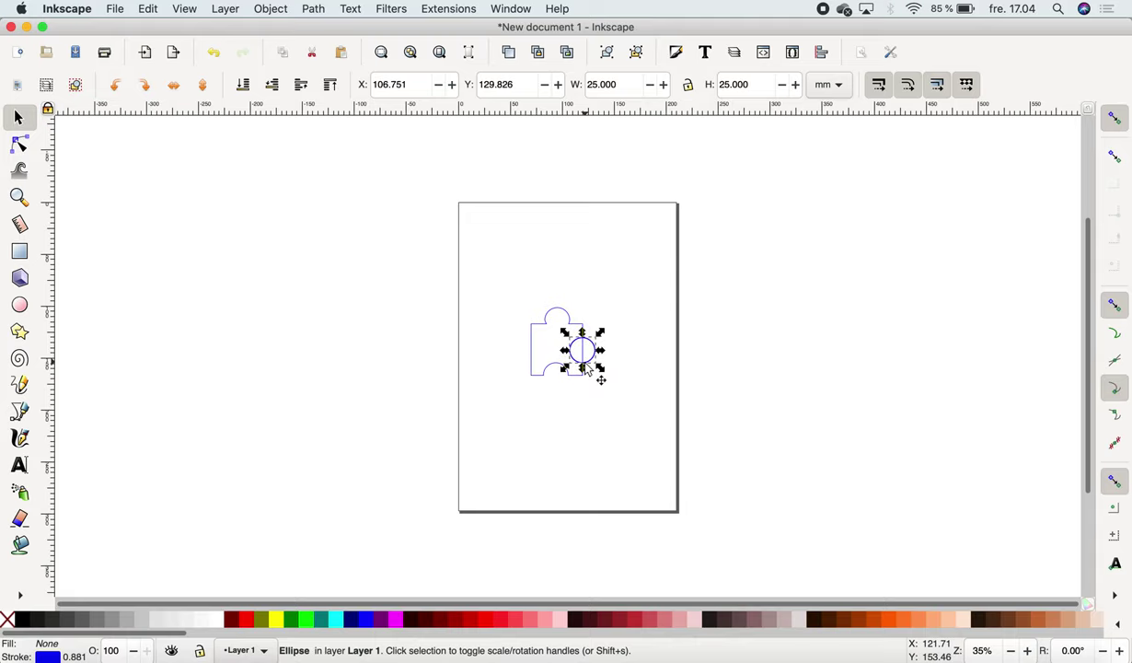
shift+click(533, 359)
click(311, 9)
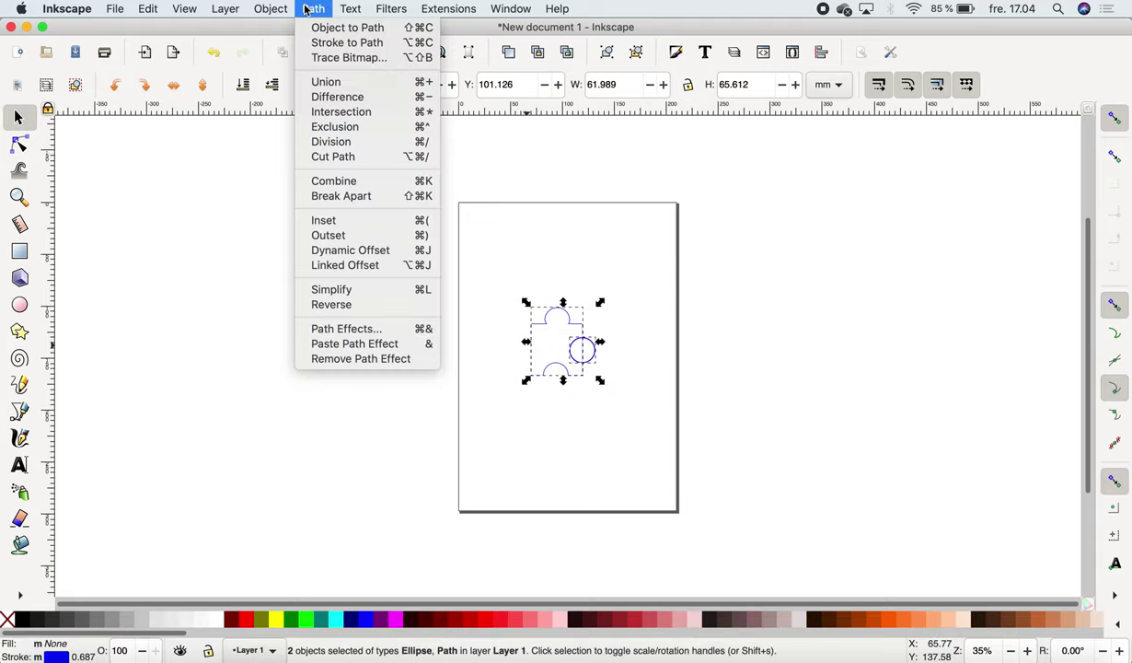
click(358, 86)
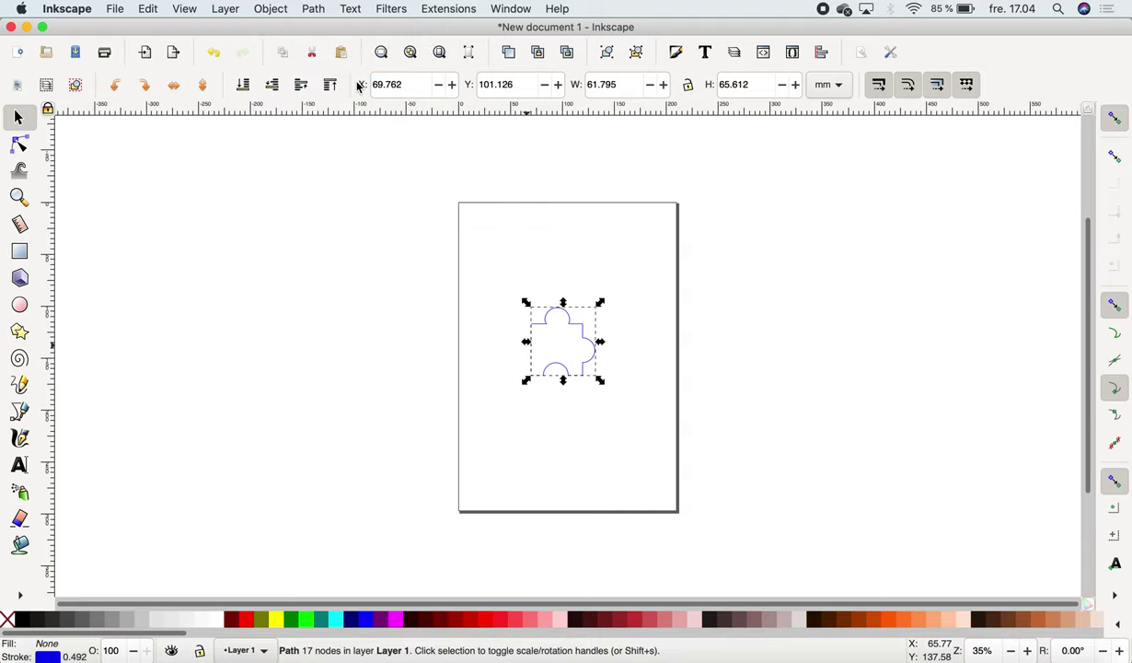
click(387, 284)
drag(589, 345, 336, 322)
click(200, 309)
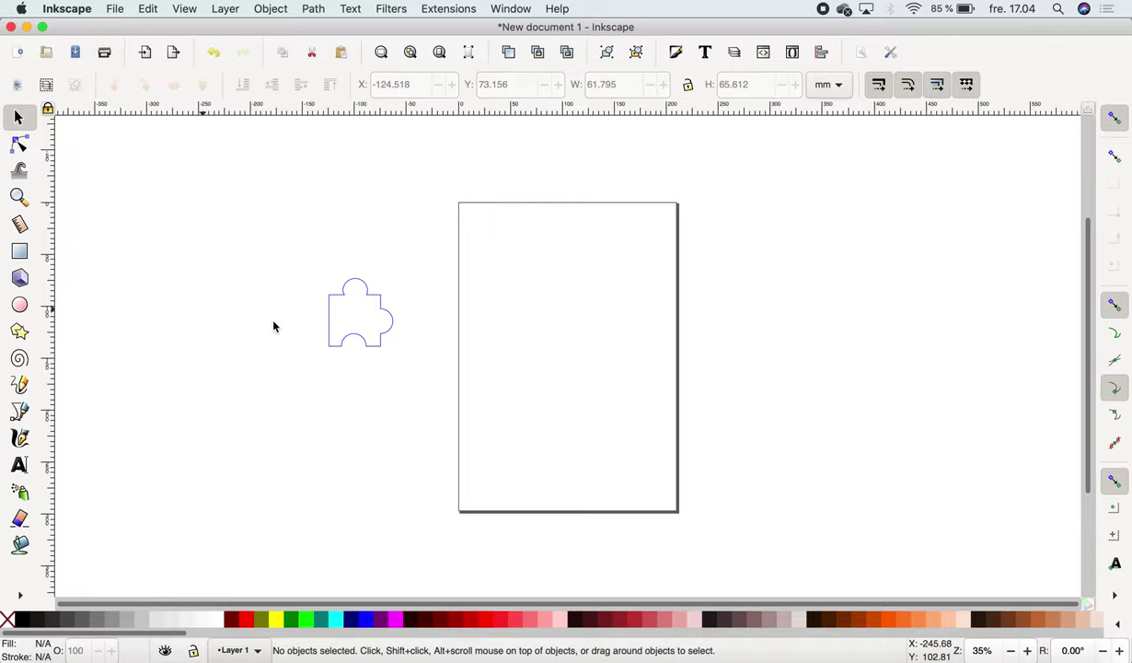
Return to Safari and show the MakerCase tab with its Basic, Polygon and Kerf Bent Box options
key(ctrl+Up)
click(308, 318)
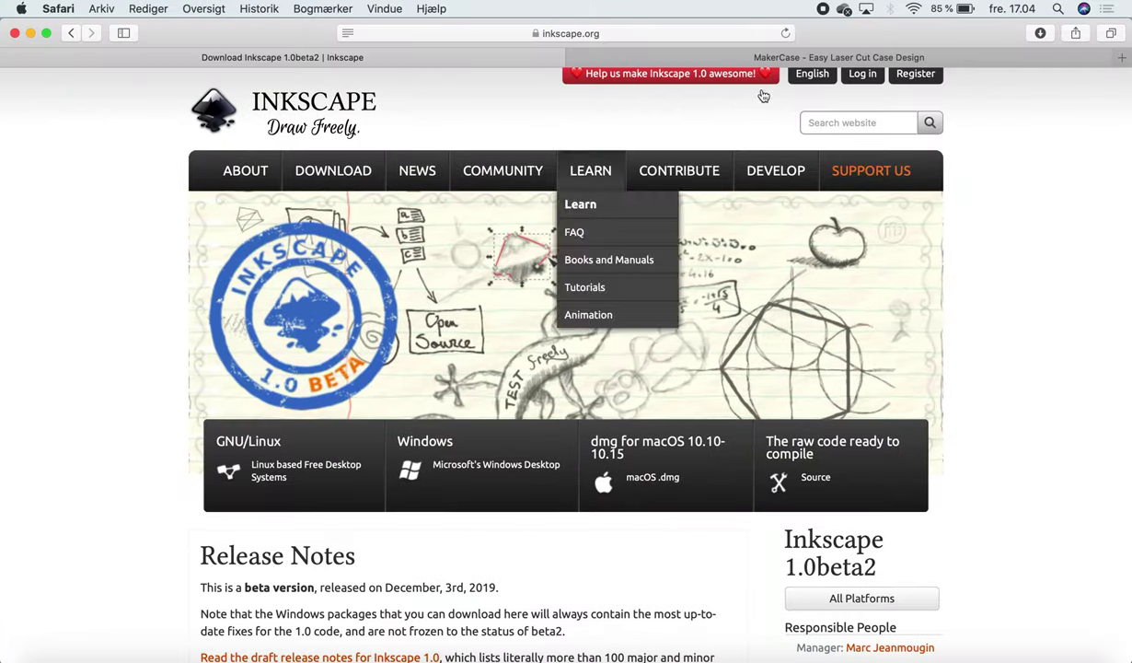
click(788, 57)
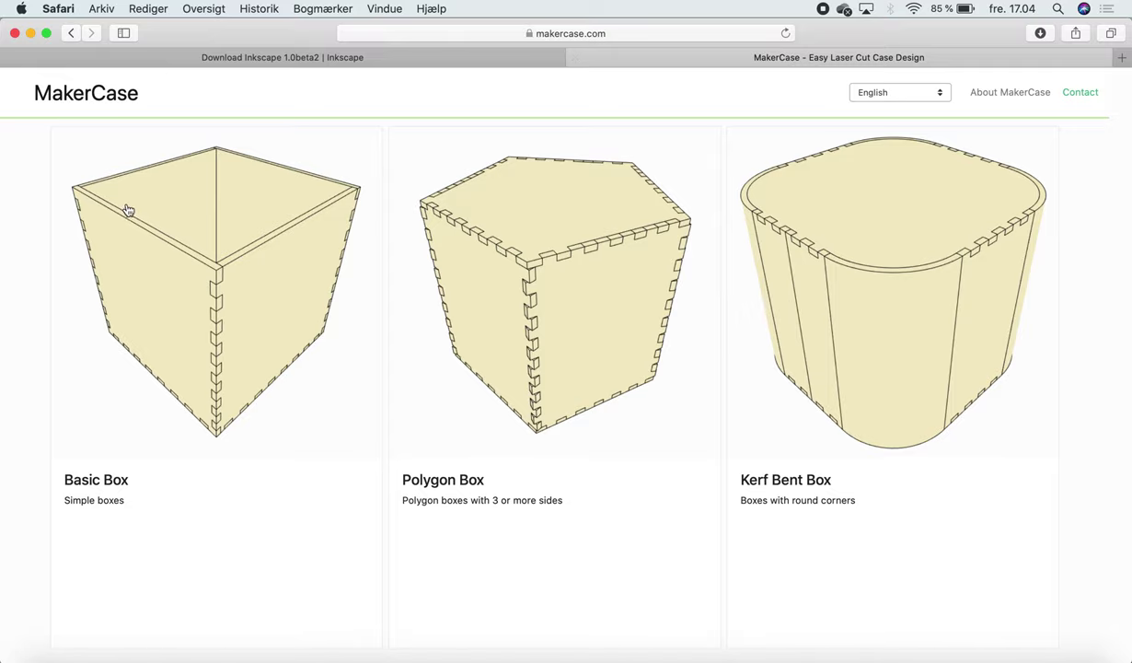
Open MakerCase's Basic Box designer and switch its units to millimetres
click(212, 291)
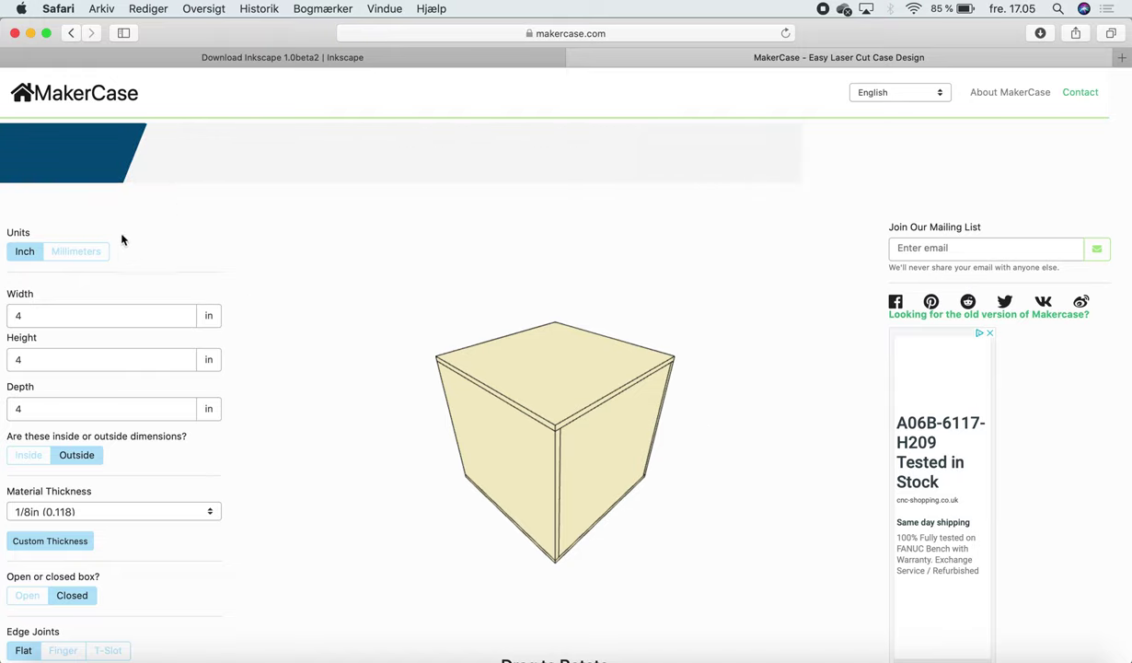
click(66, 252)
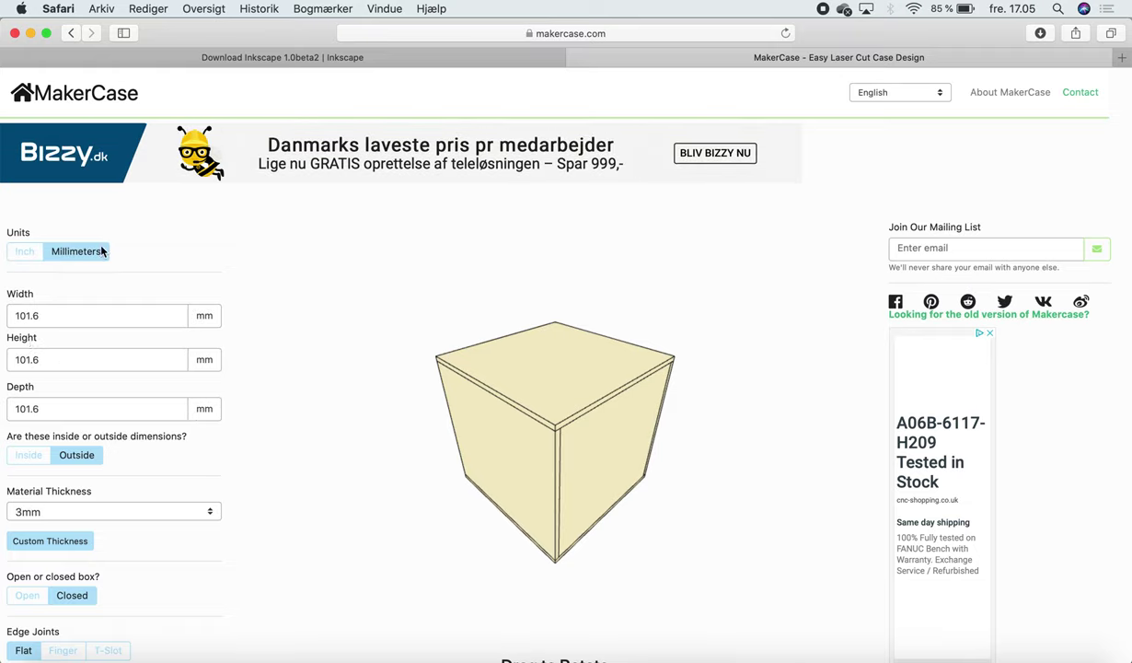
drag(586, 480, 490, 475)
scroll(490, 475, down, 3)
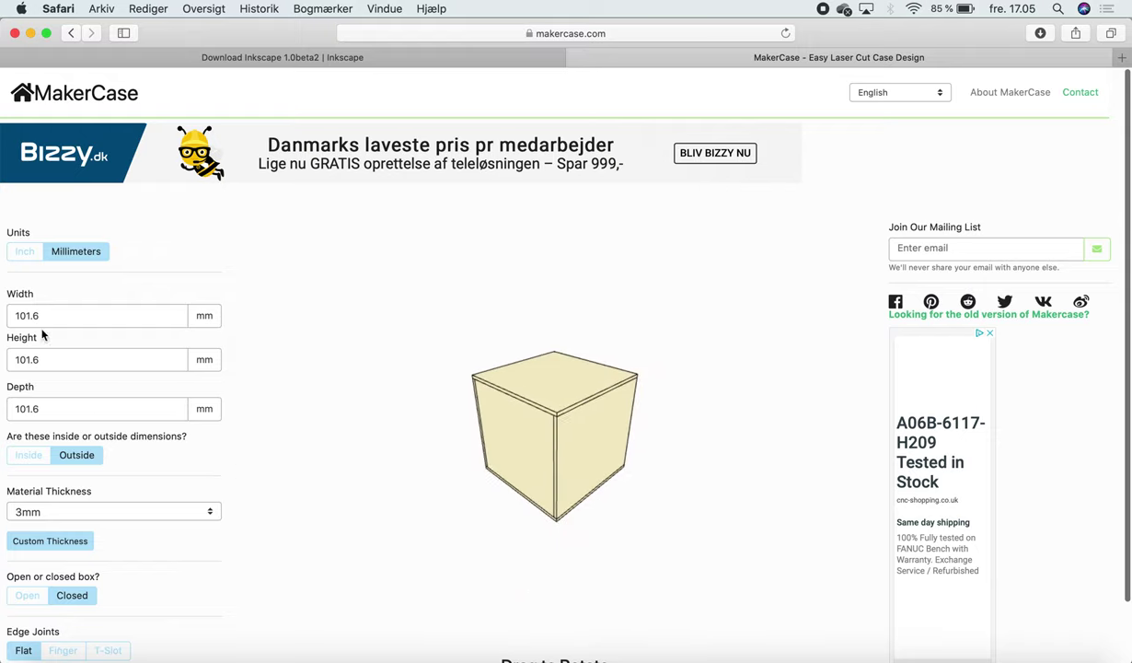
Set the box height to 150 mm and make the dimensions inside measurements
double_click(25, 359)
text(150)
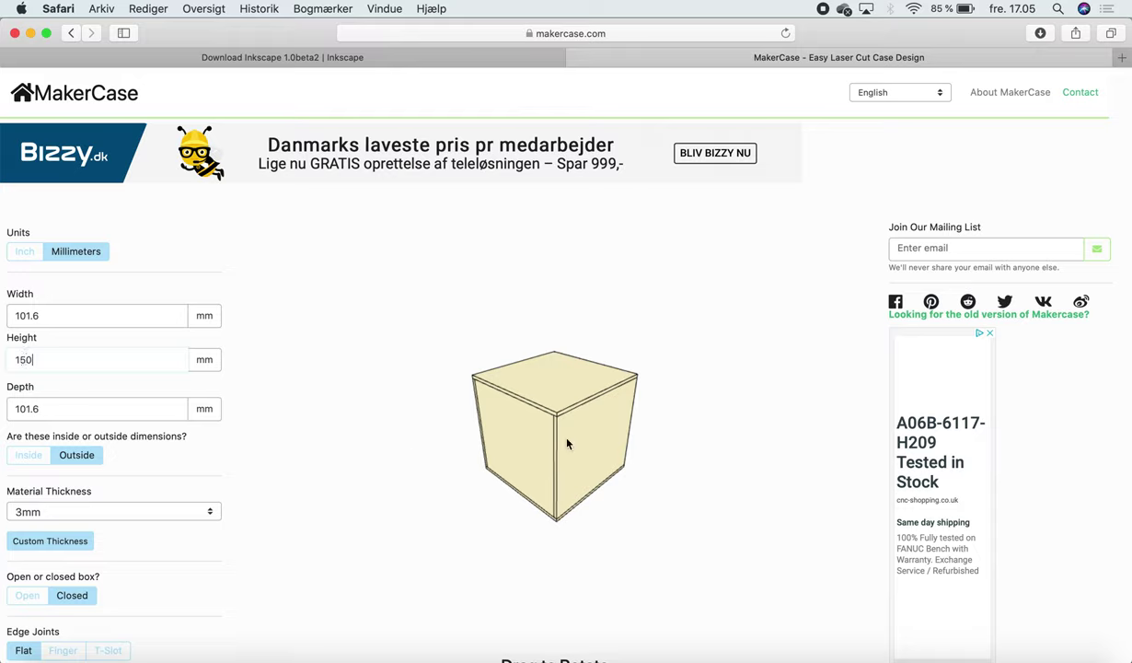
click(263, 387)
drag(525, 416, 433, 413)
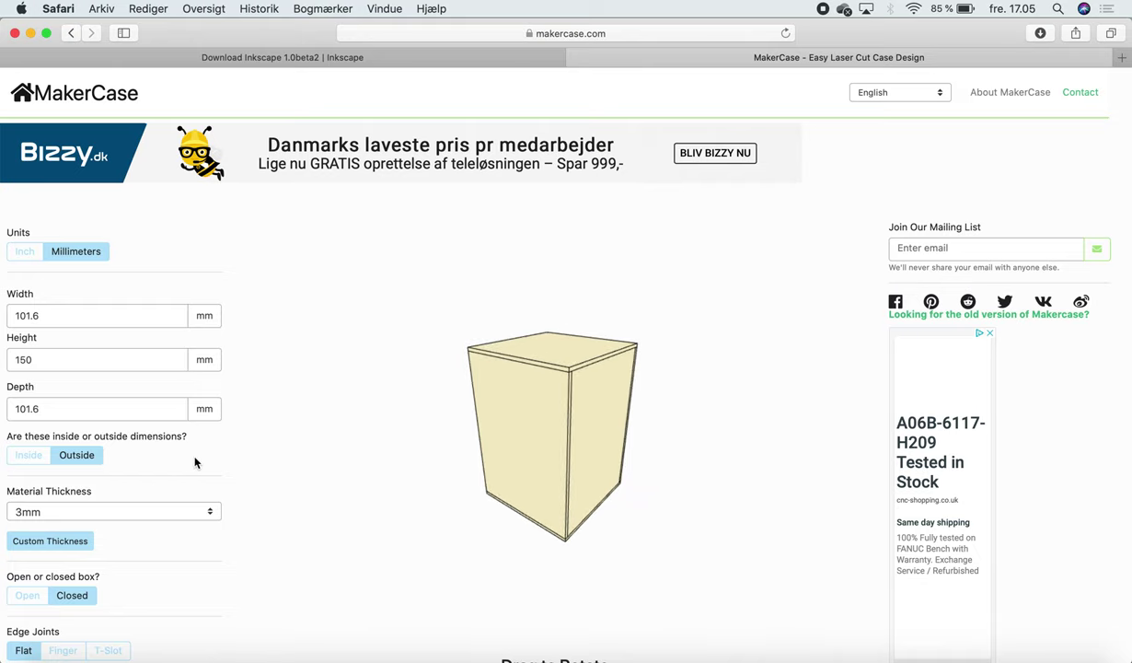
scroll(195, 462, down, 2)
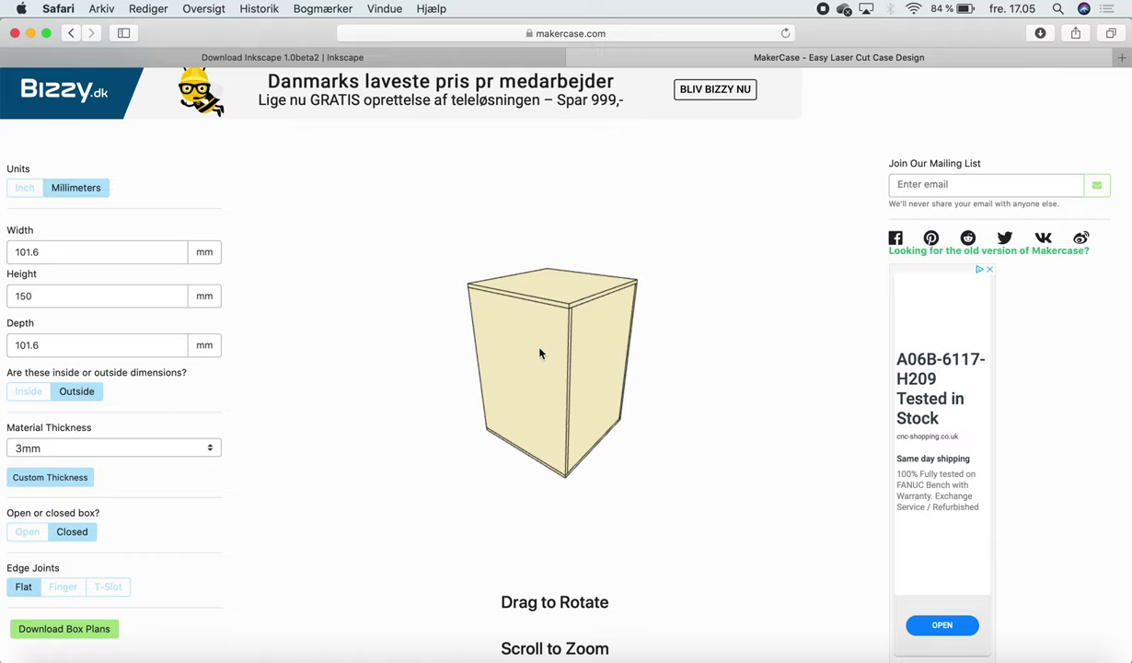
click(31, 393)
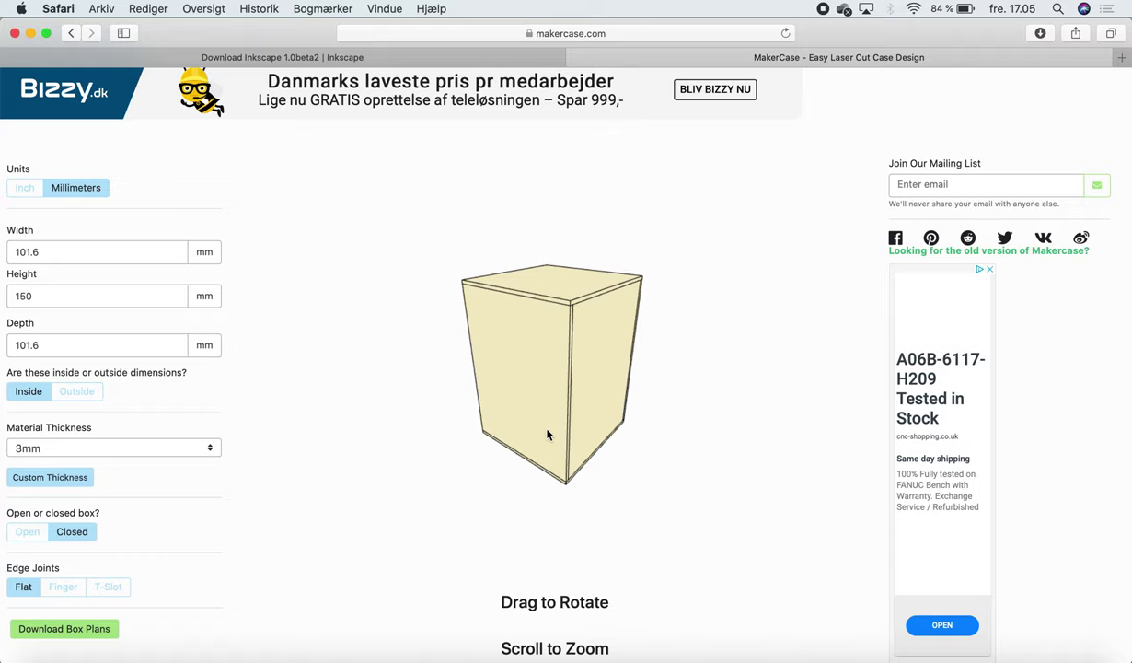
click(129, 450)
Keep 3mm material and a closed box, with finger-jointed edges at finger size 18
click(130, 452)
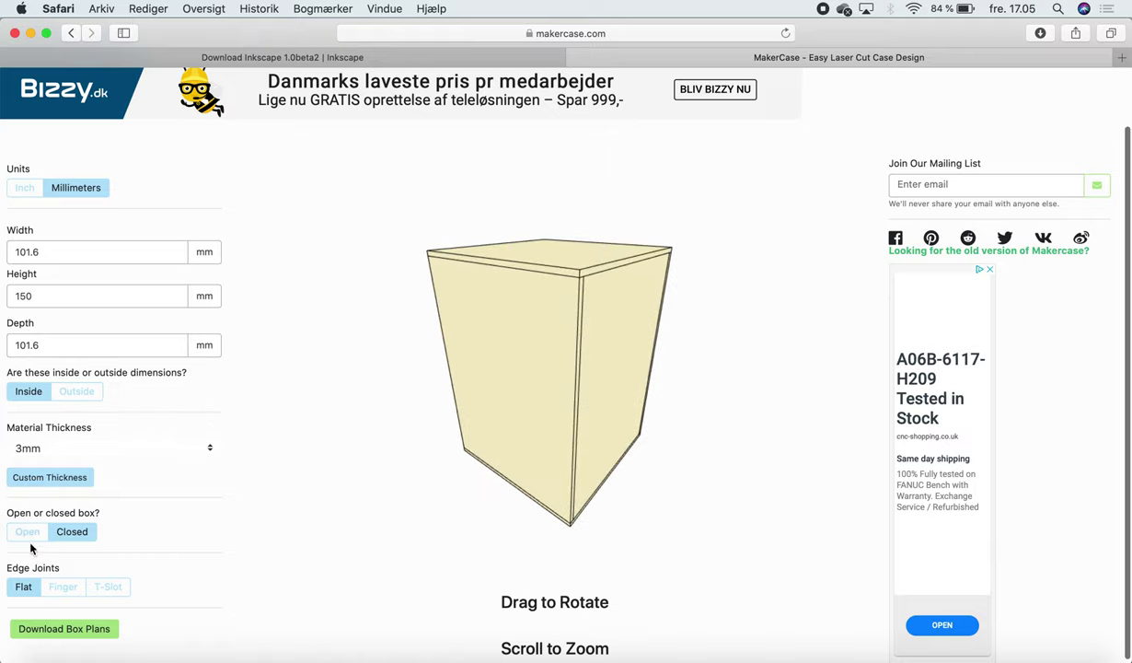
drag(561, 346, 567, 367)
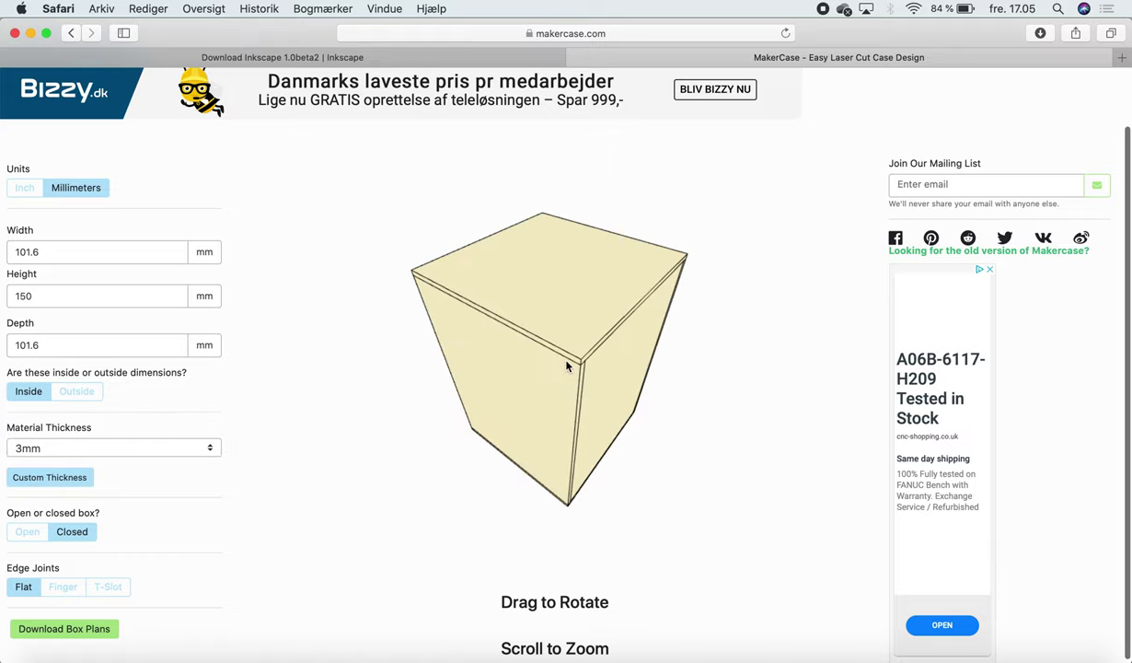
click(35, 532)
click(83, 532)
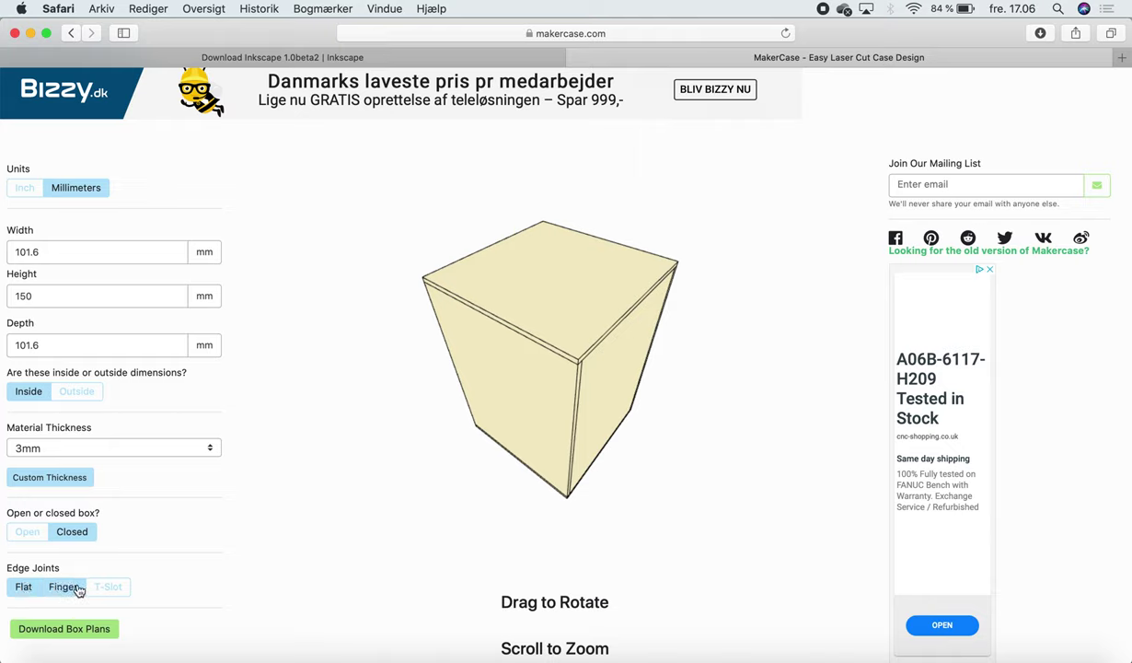
click(80, 591)
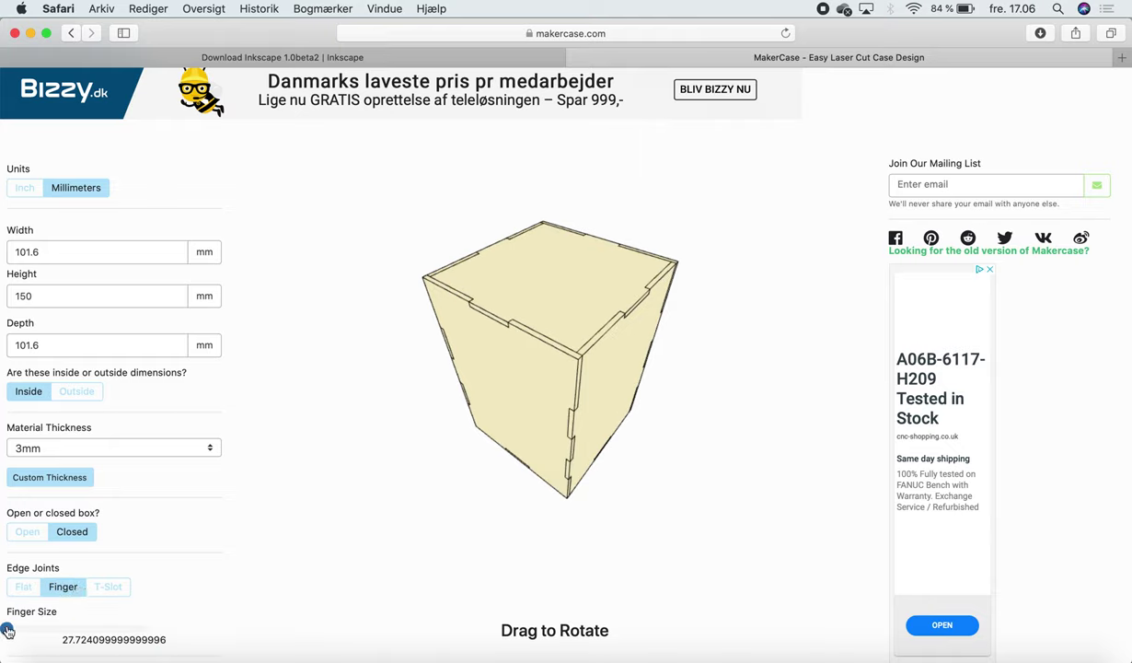
drag(7, 630, 46, 629)
scroll(151, 522, down, 2)
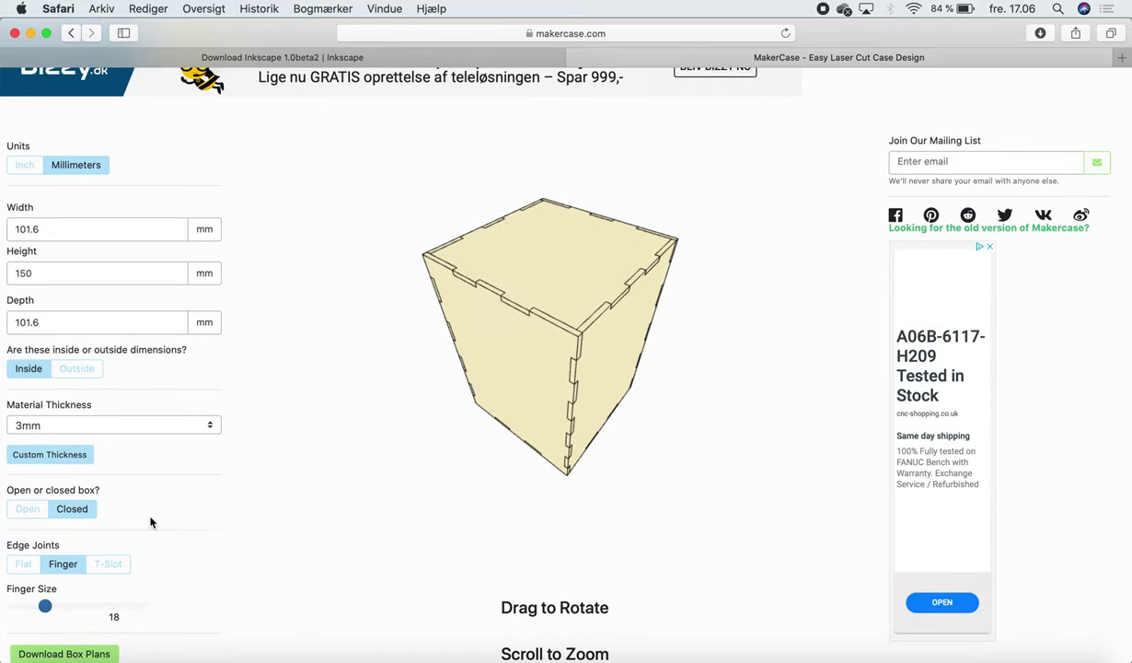
click(79, 653)
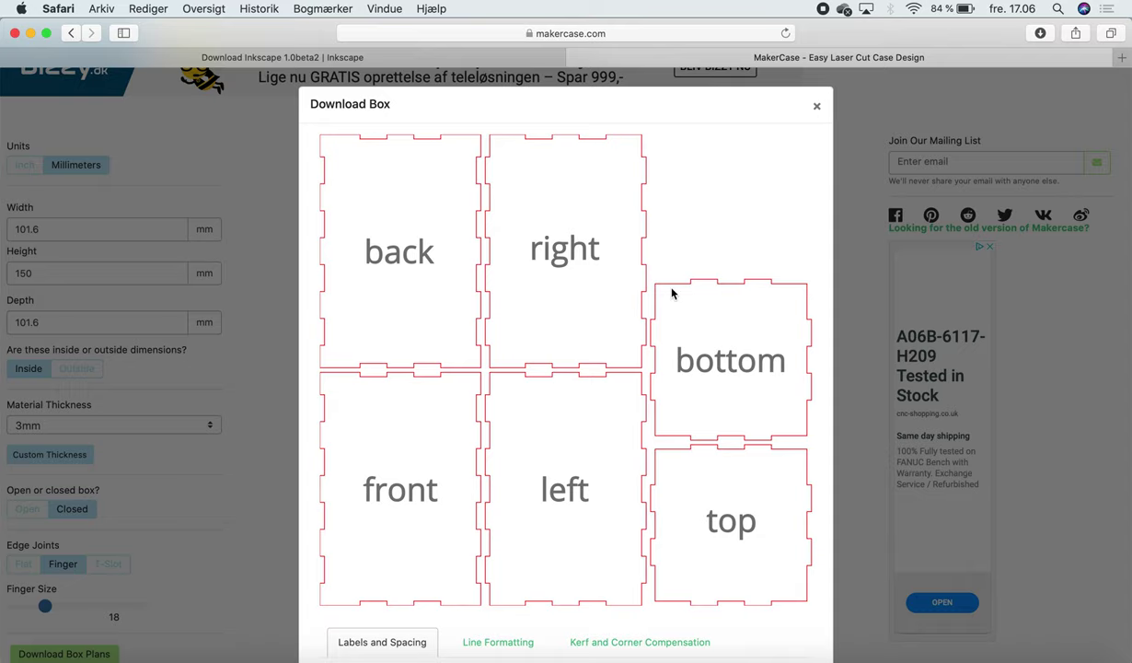
Download the box plans as an SVG file and switch back to Inkscape
scroll(527, 415, down, 5)
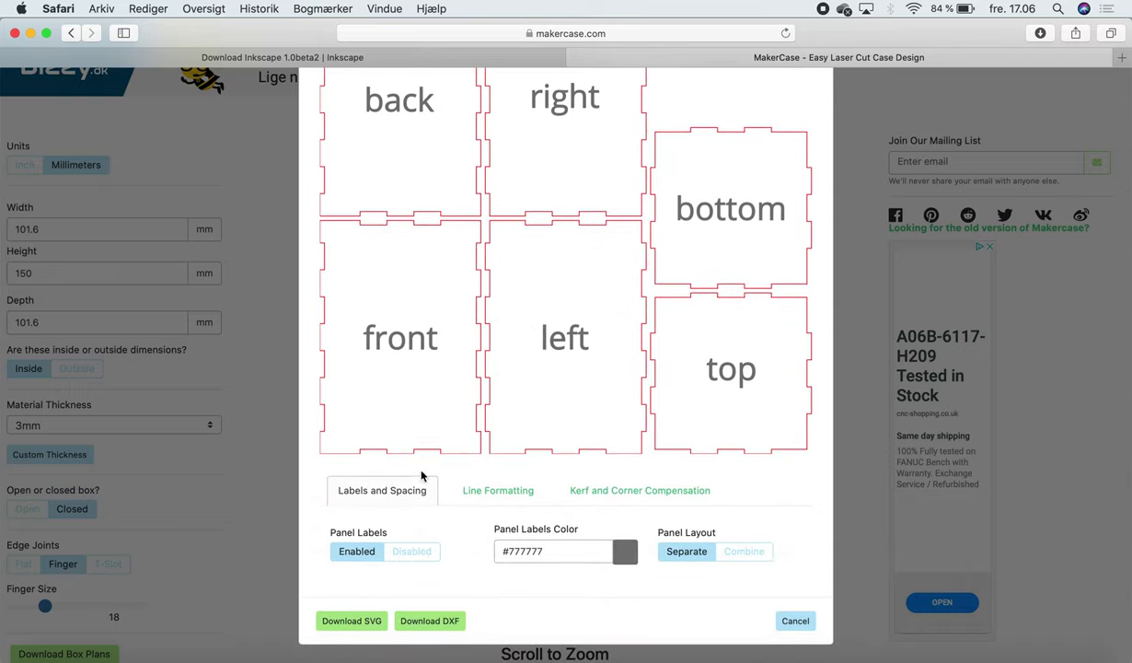
click(352, 622)
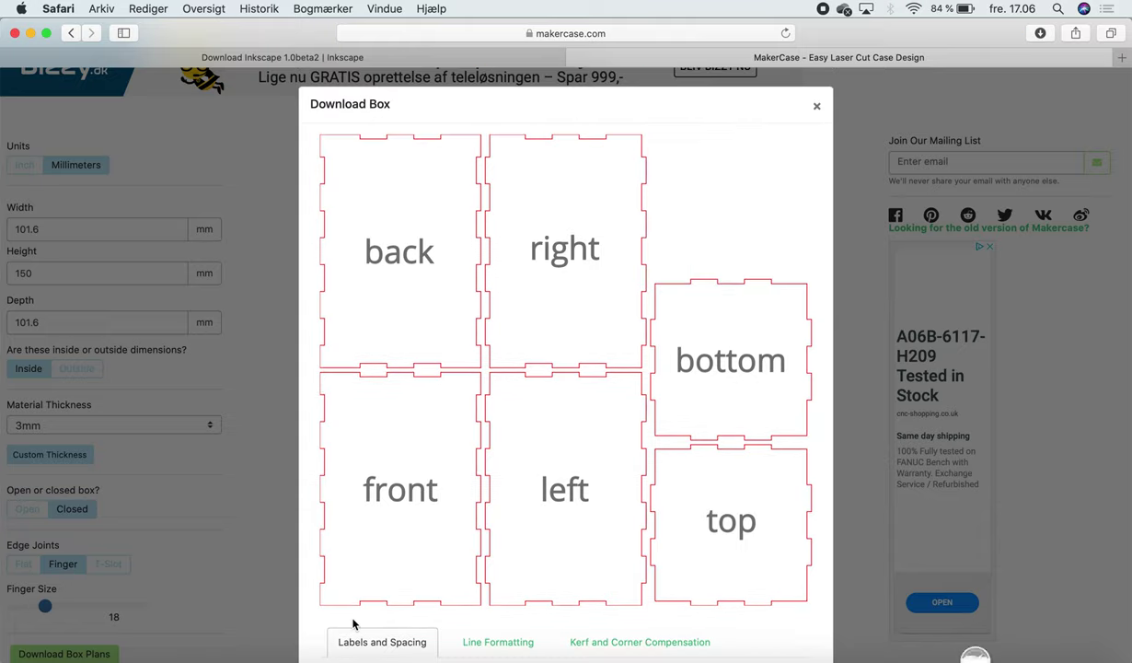
click(799, 659)
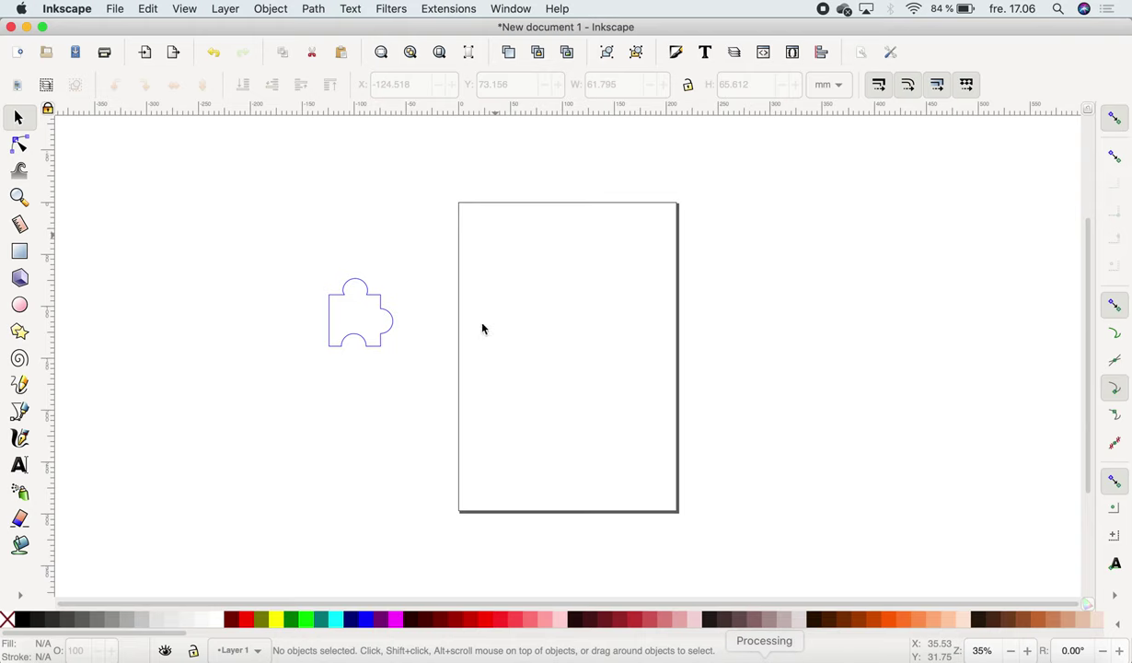
Import box-7.svg into the drawing as editable SVG objects
click(146, 54)
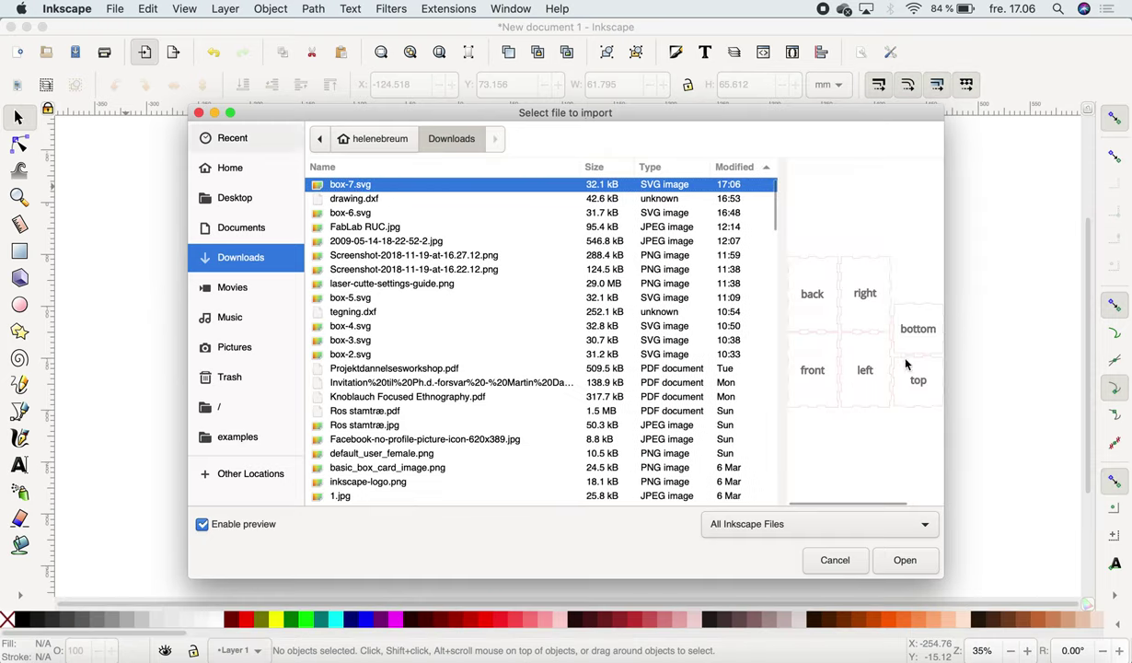
click(905, 559)
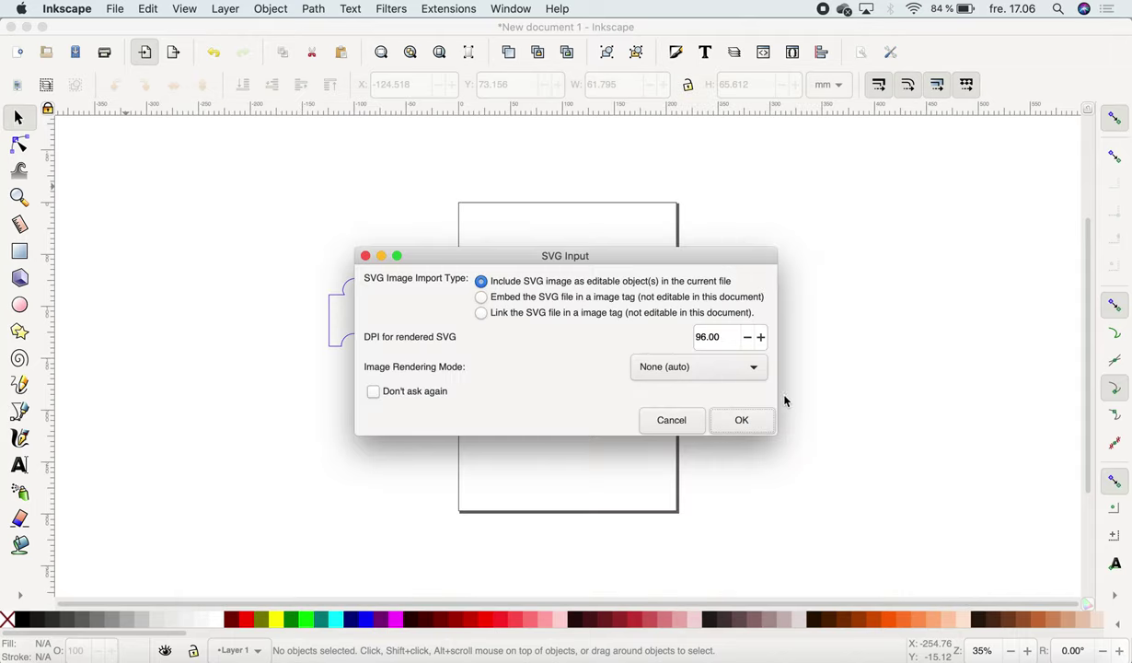
click(750, 421)
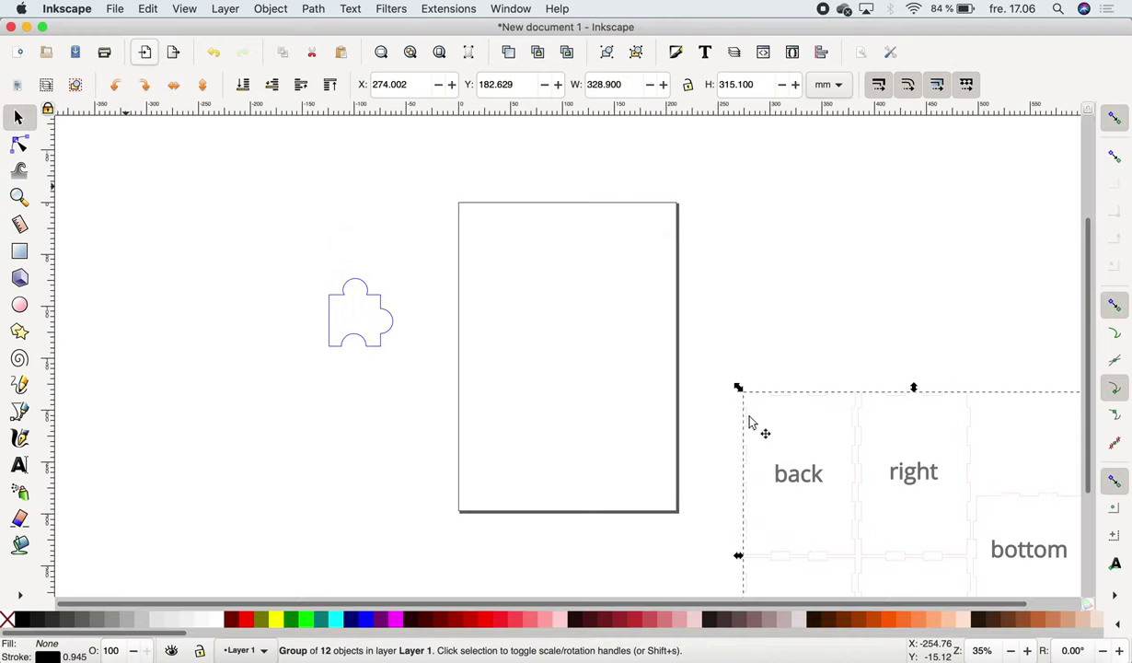
Move the imported panel group onto the page and fine-tune its position
drag(822, 400, 462, 250)
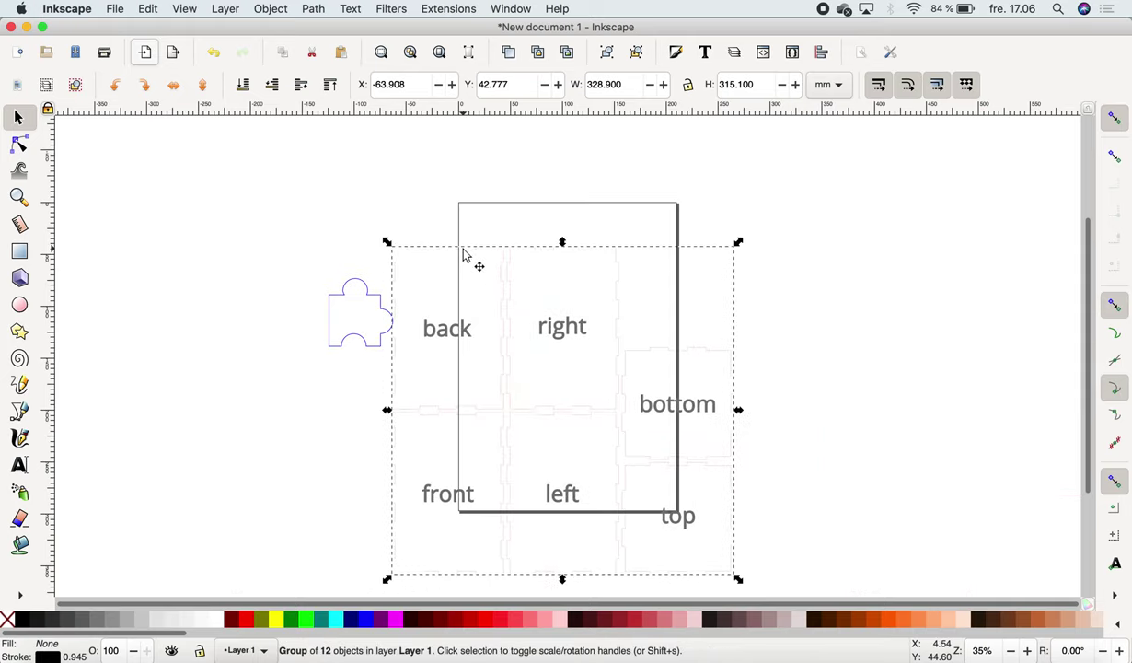
key(Right)
key(Right)
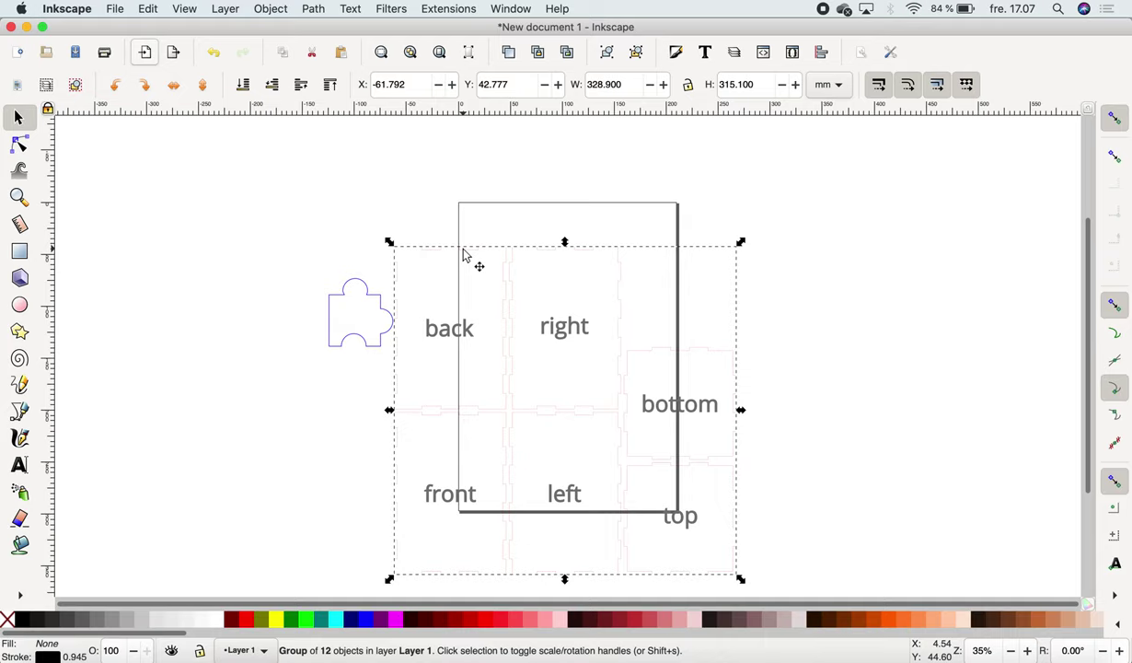
key(Right)
key(Right)
key(Right)
key(Right)
key(Down)
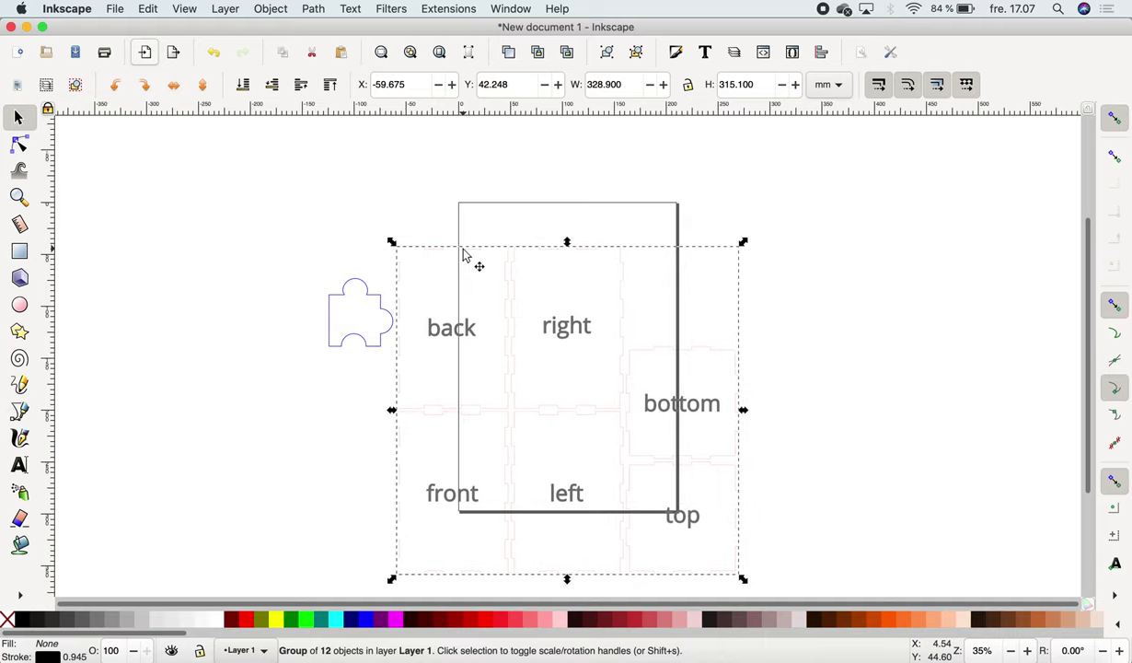
key(Up)
key(Up)
key(Up)
key(Up)
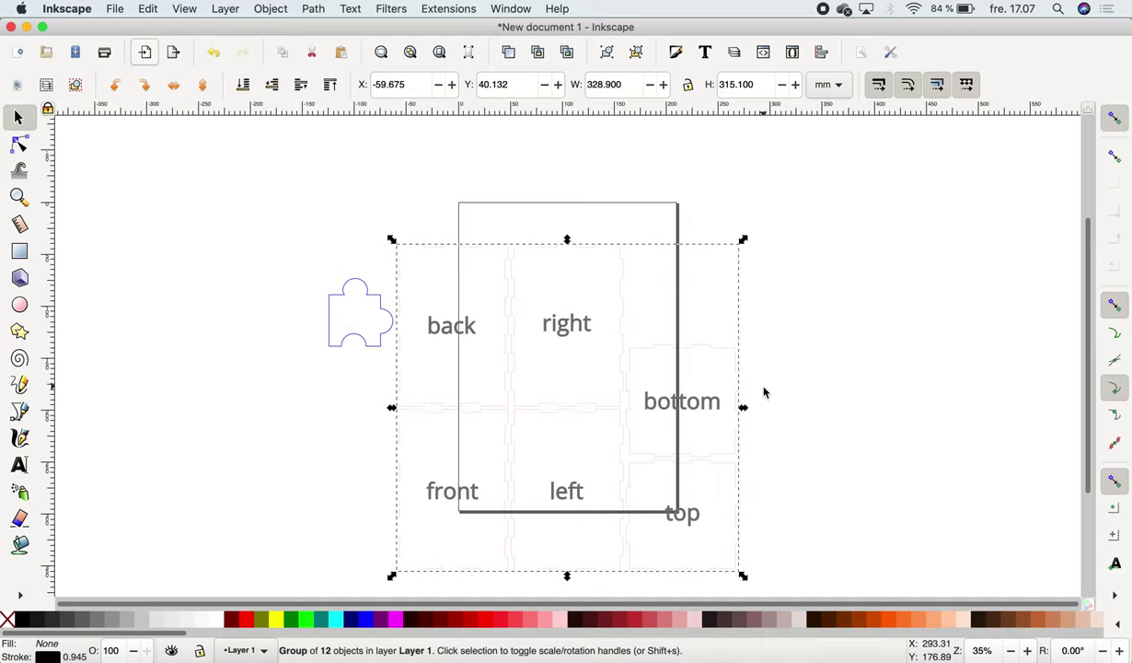
click(795, 380)
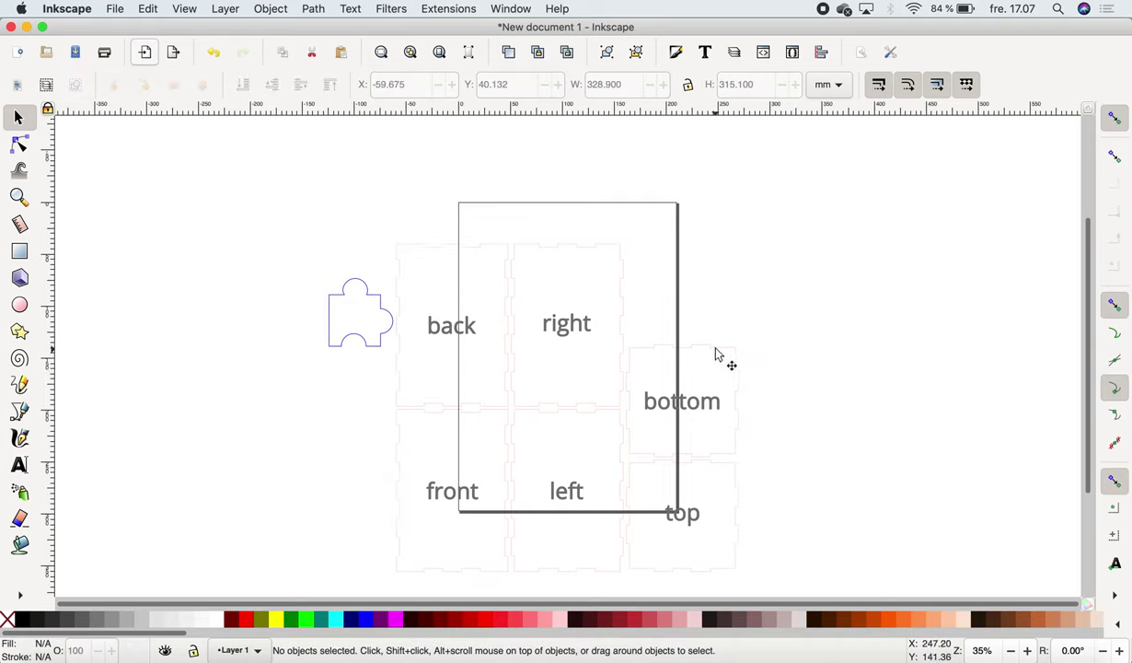
Enter the panel group and nudge the bottom panel slightly right and up
click(717, 355)
double_click(717, 355)
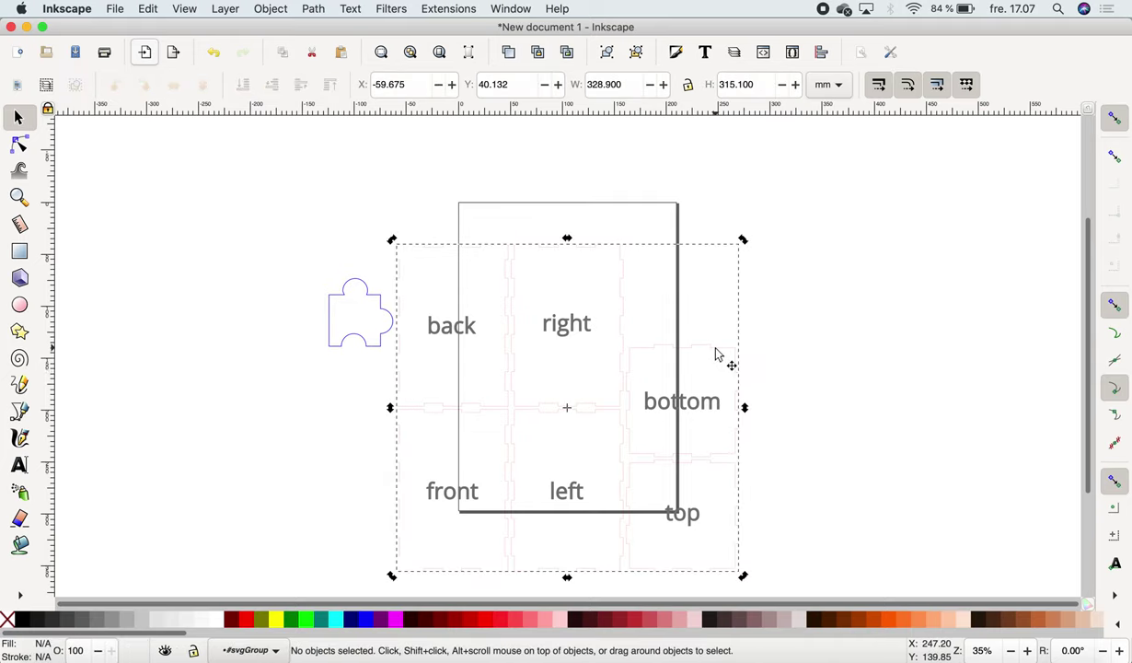
click(717, 356)
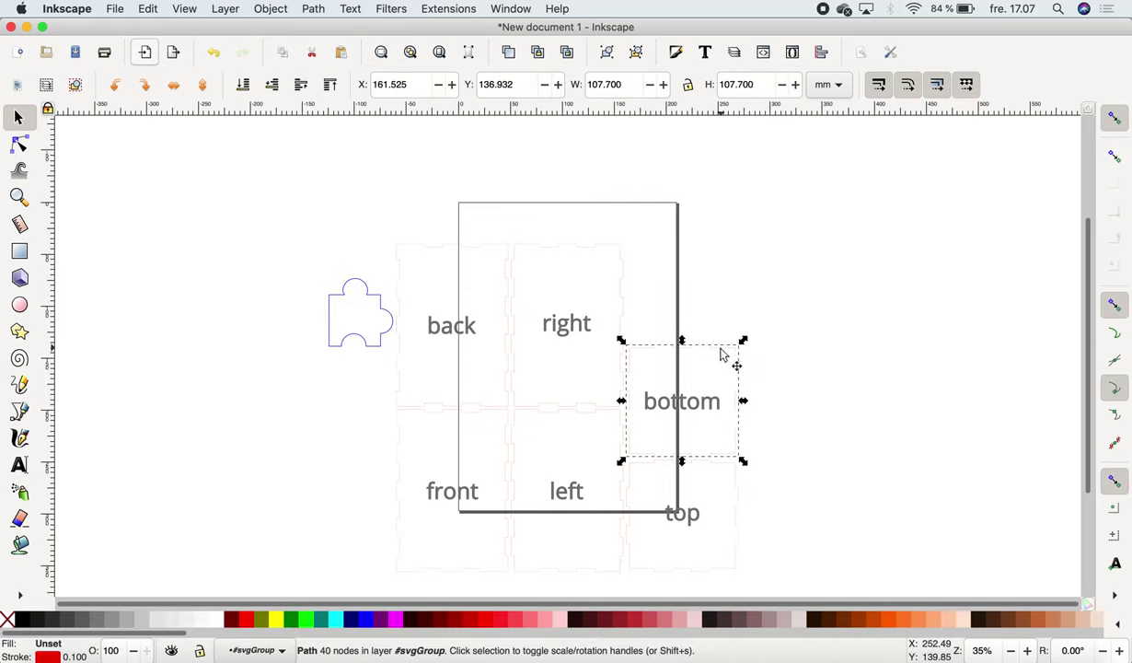
key(Right)
key(Right)
key(Right)
key(Right)
key(Right)
key(Up)
key(Up)
key(Up)
key(Up)
key(Up)
key(Up)
key(Up)
key(Up)
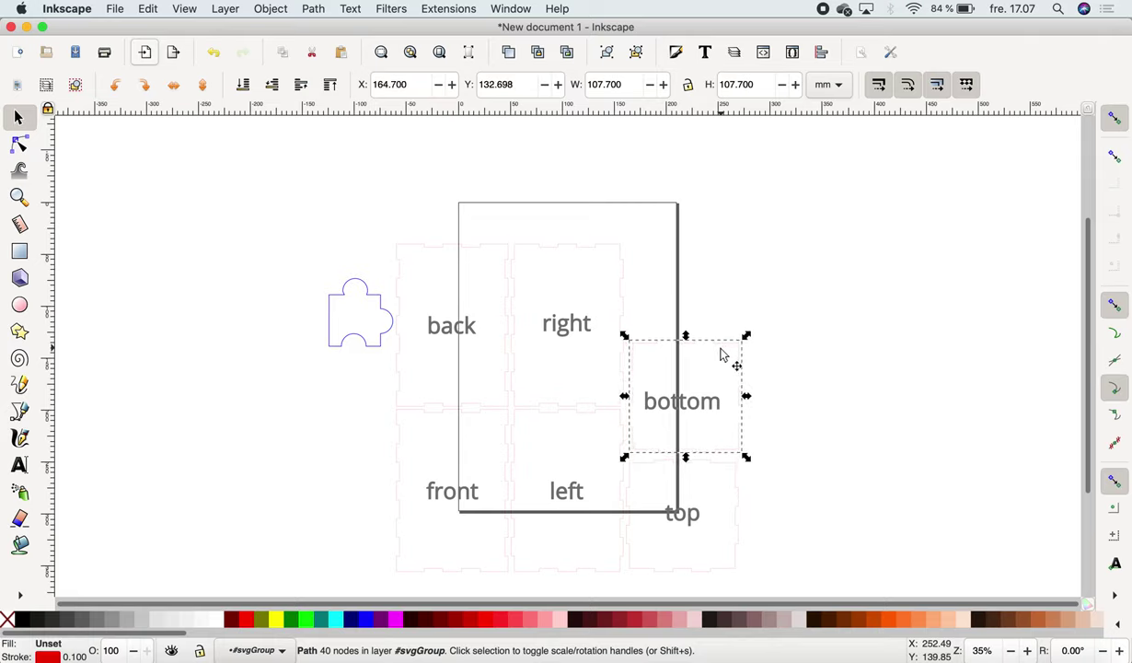
key(Right)
key(Right)
key(Right)
key(Right)
key(Right)
key(Right)
key(Right)
key(Right)
click(848, 389)
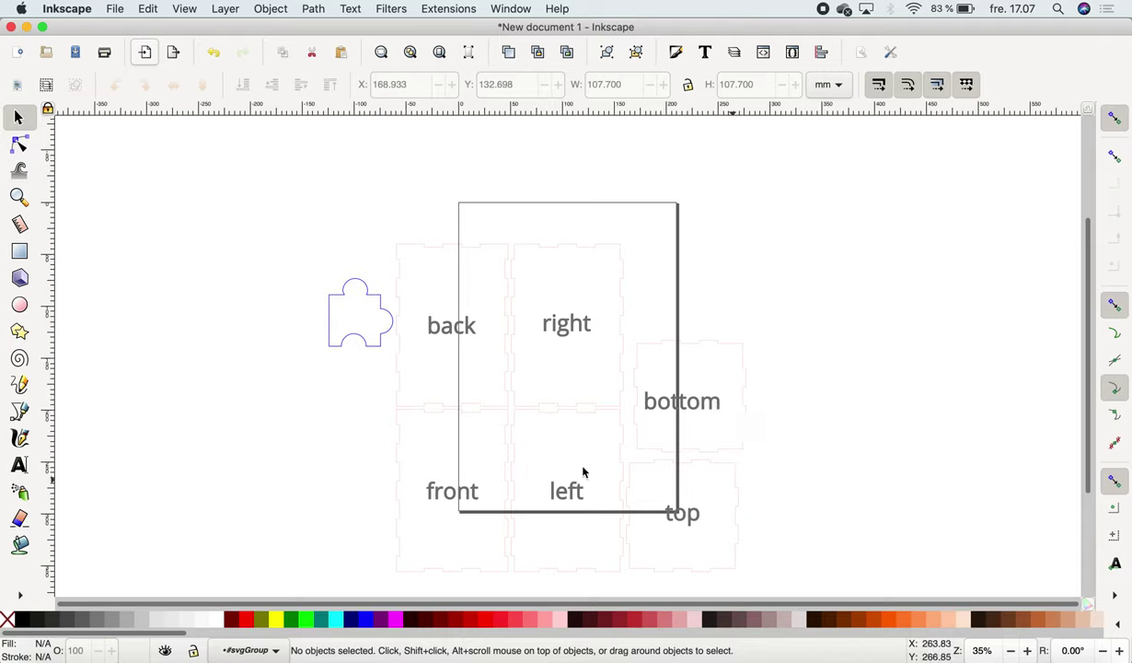
Delete the bottom, top, left, right, back and front panel labels
click(722, 412)
key(Delete)
click(690, 518)
key(Delete)
click(566, 494)
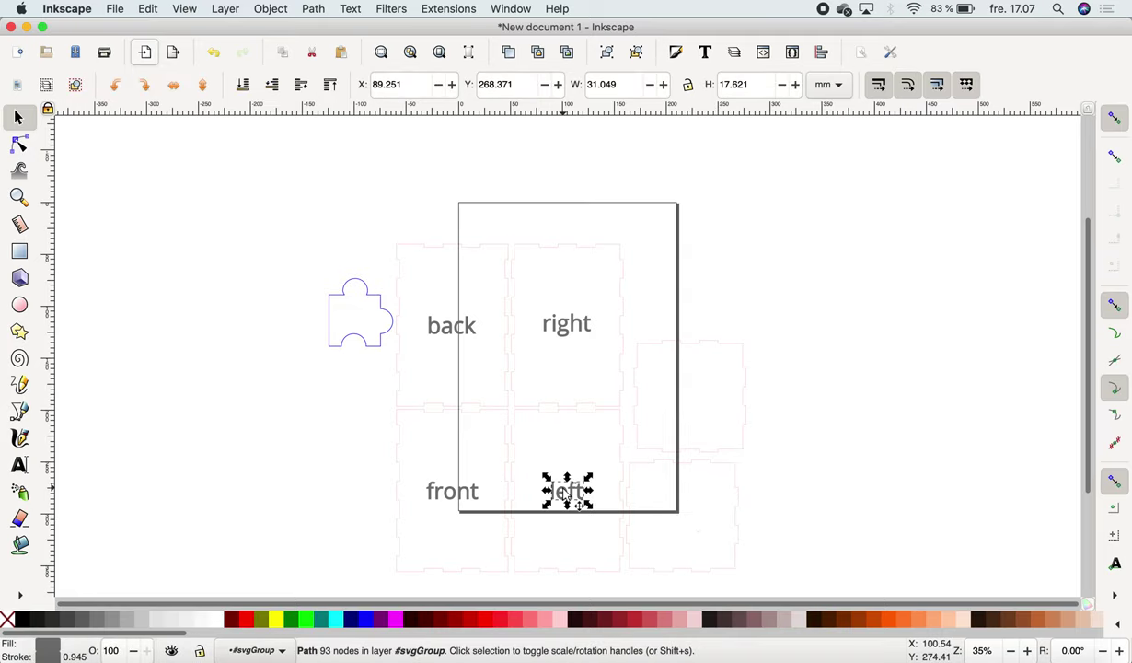
key(Delete)
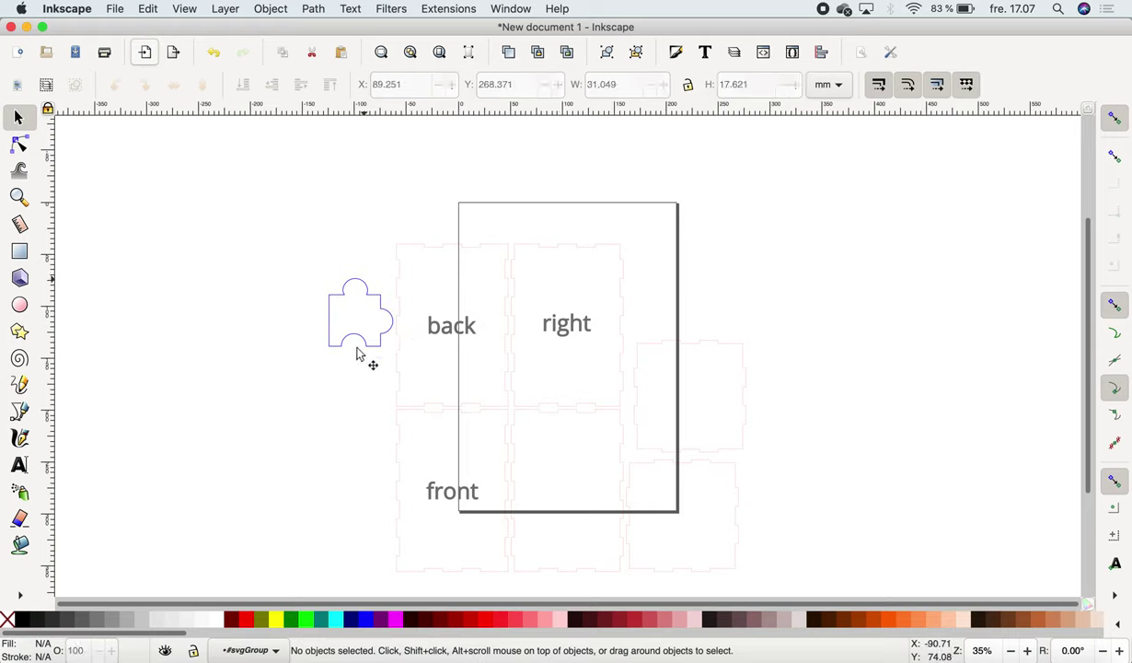
click(561, 327)
key(Delete)
click(438, 330)
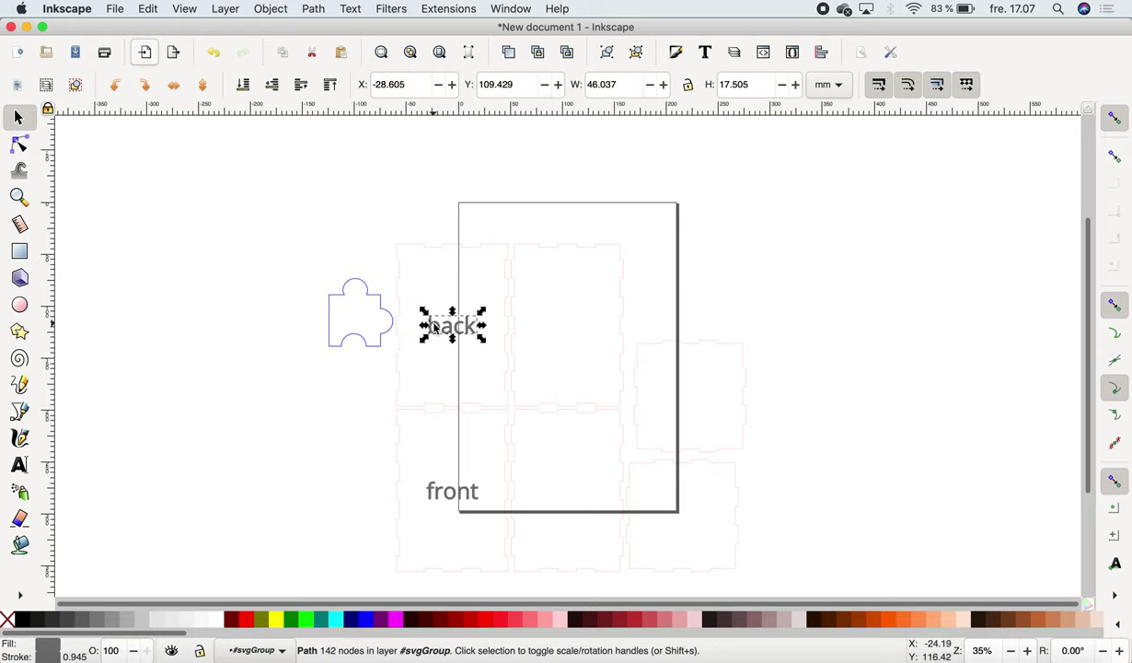
key(Delete)
click(448, 497)
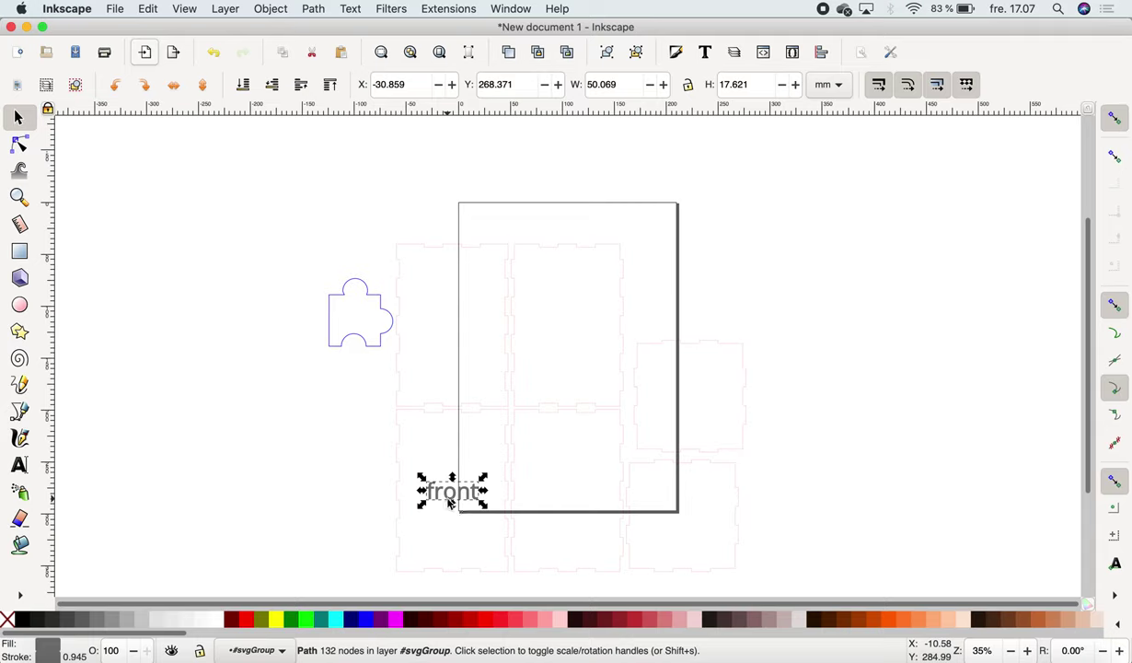
key(Delete)
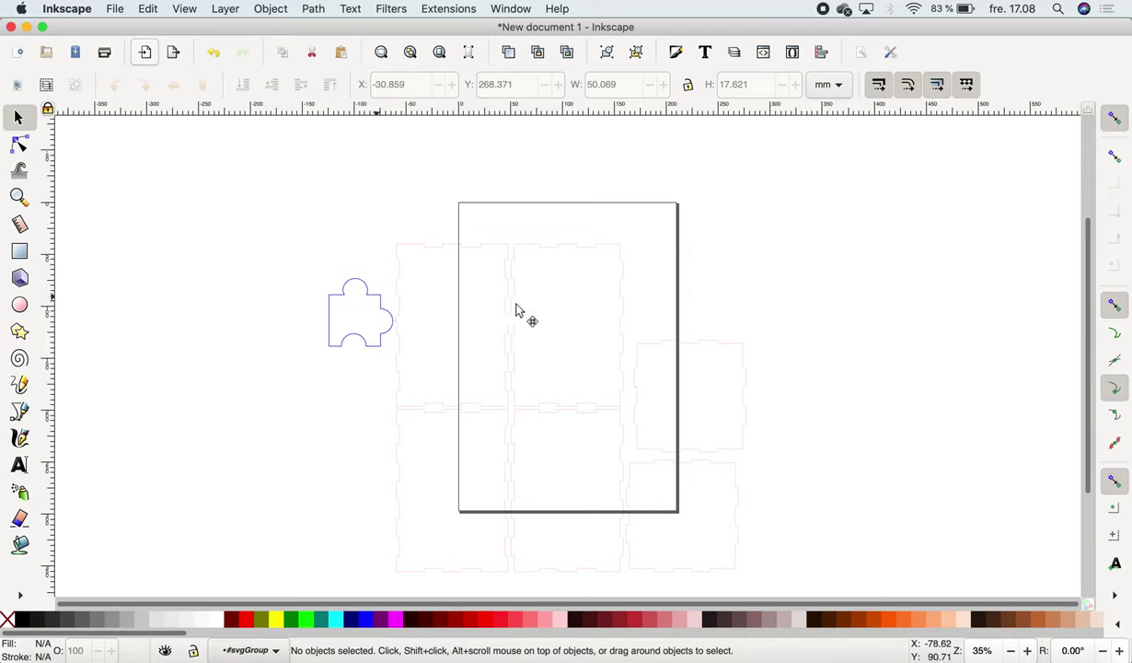
Move the blue puzzle piece to about X 64.470, Y 83.739 mm on the upper middle panel
drag(586, 313, 631, 320)
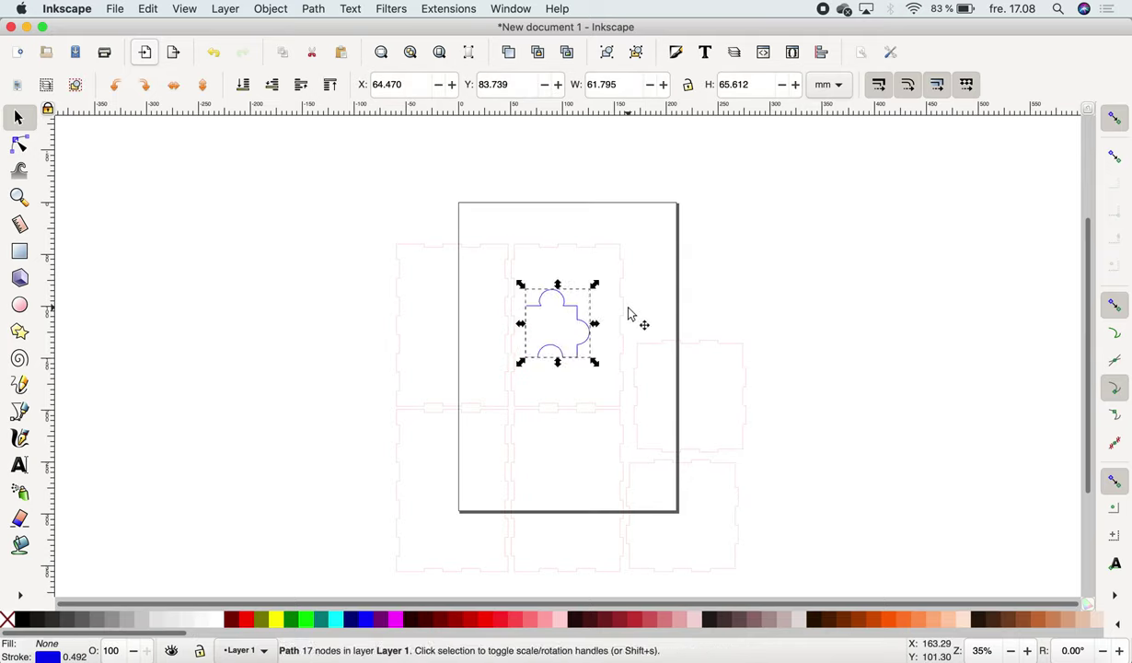
click(738, 295)
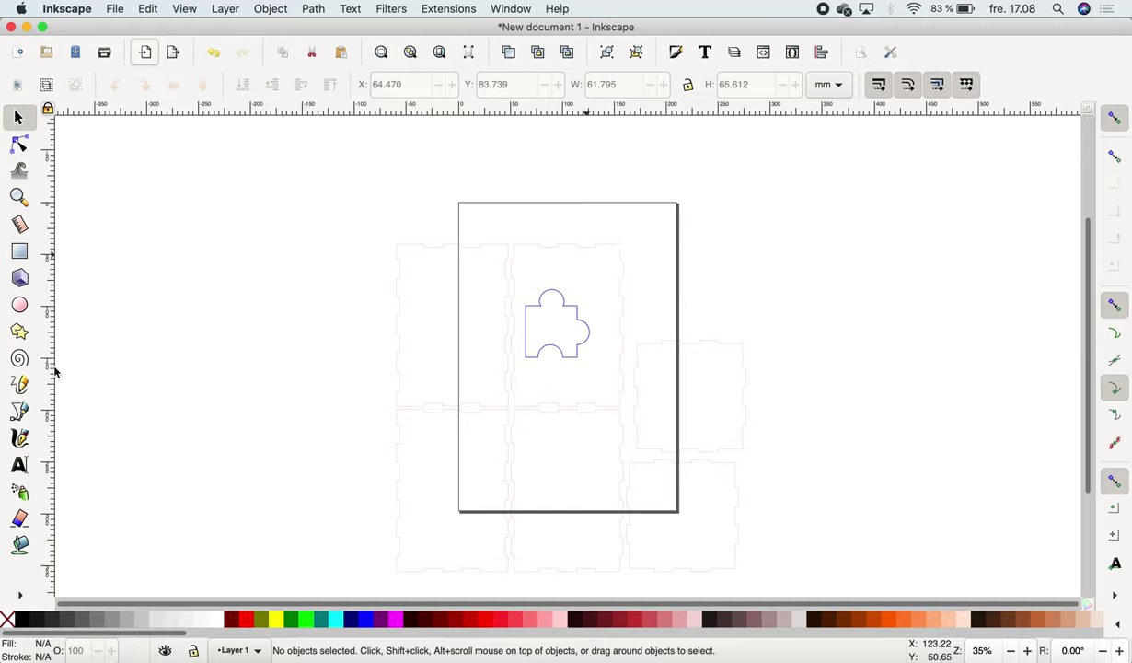
Create the text 'name' at font size 40 on the lower middle panel
click(19, 464)
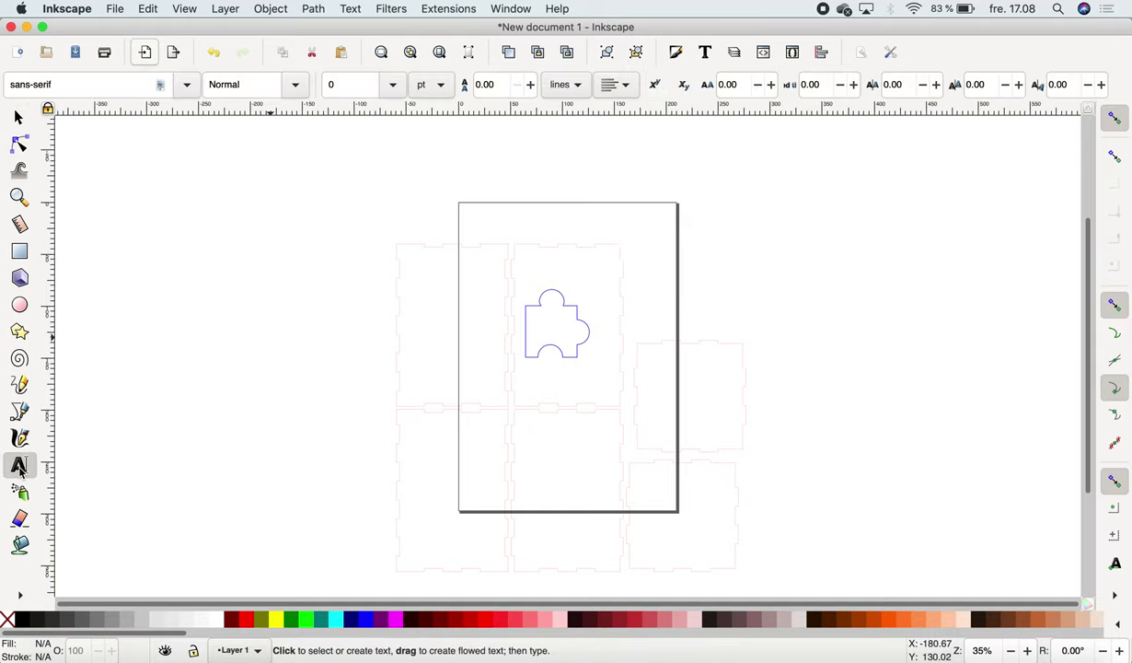
drag(533, 456, 609, 499)
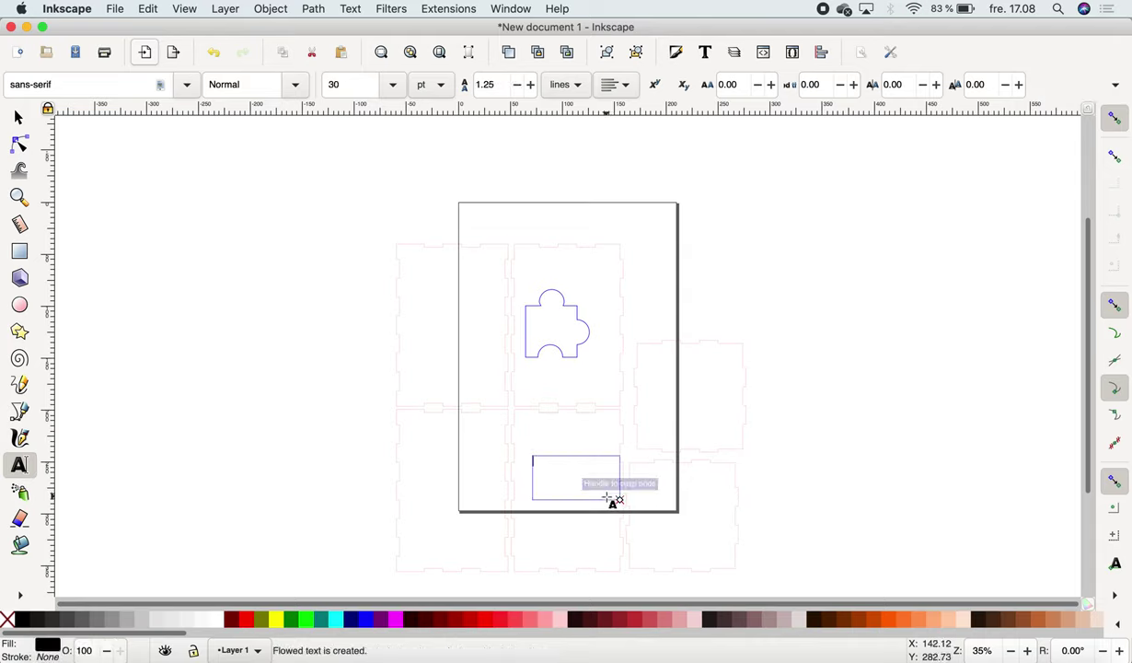
text(name)
key(ctrl+a)
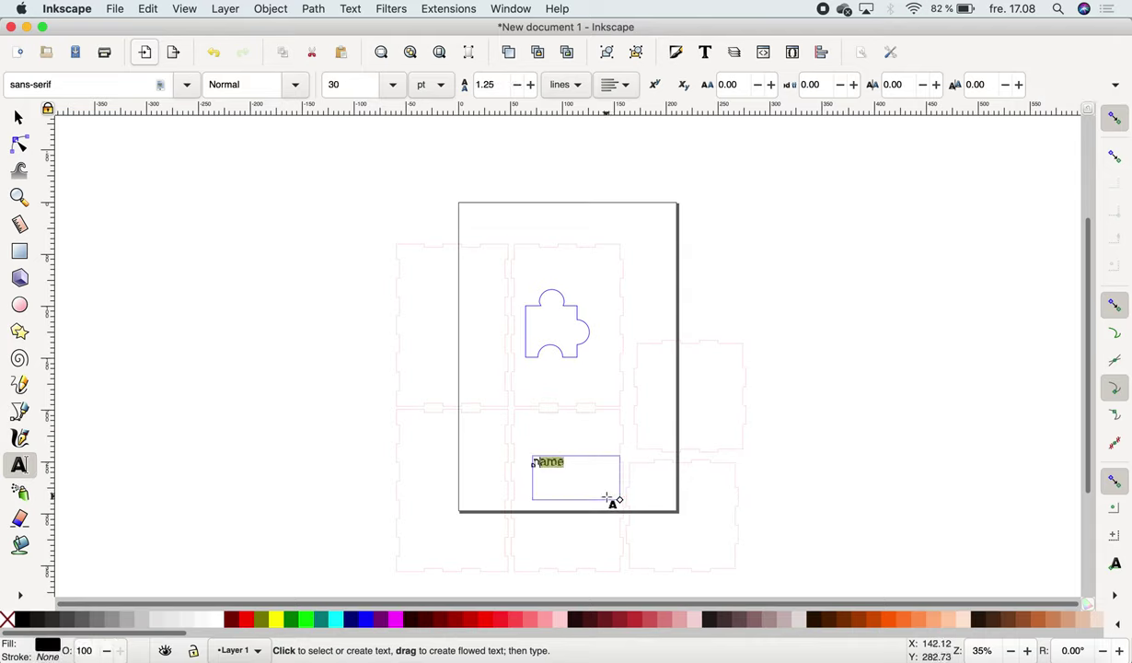
click(373, 86)
click(368, 431)
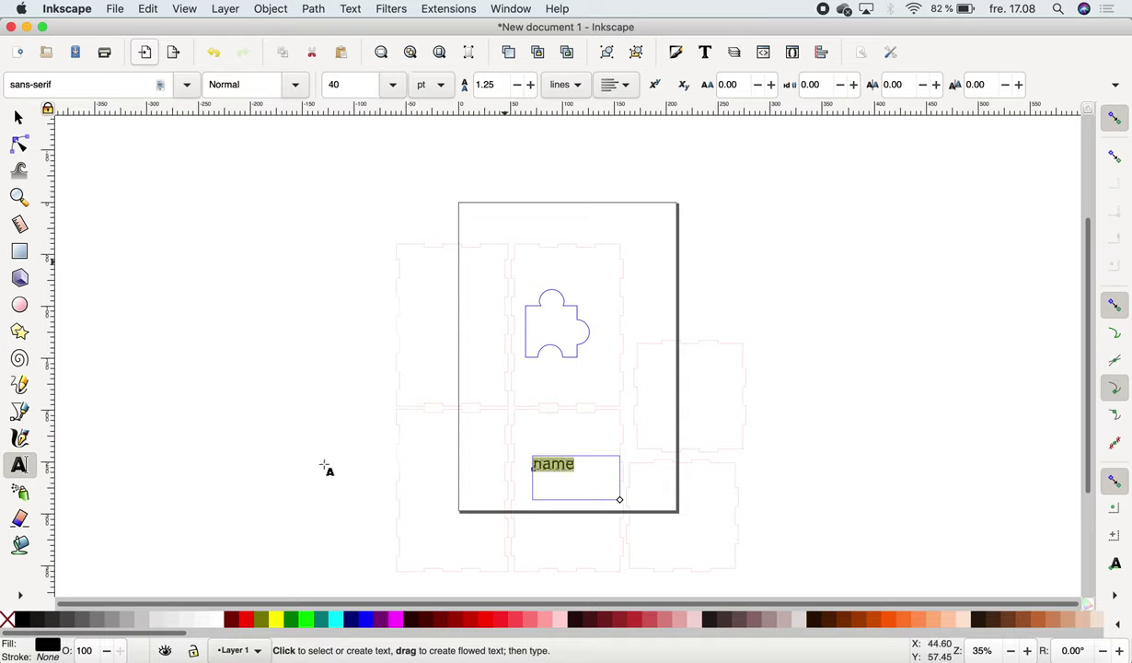
click(244, 246)
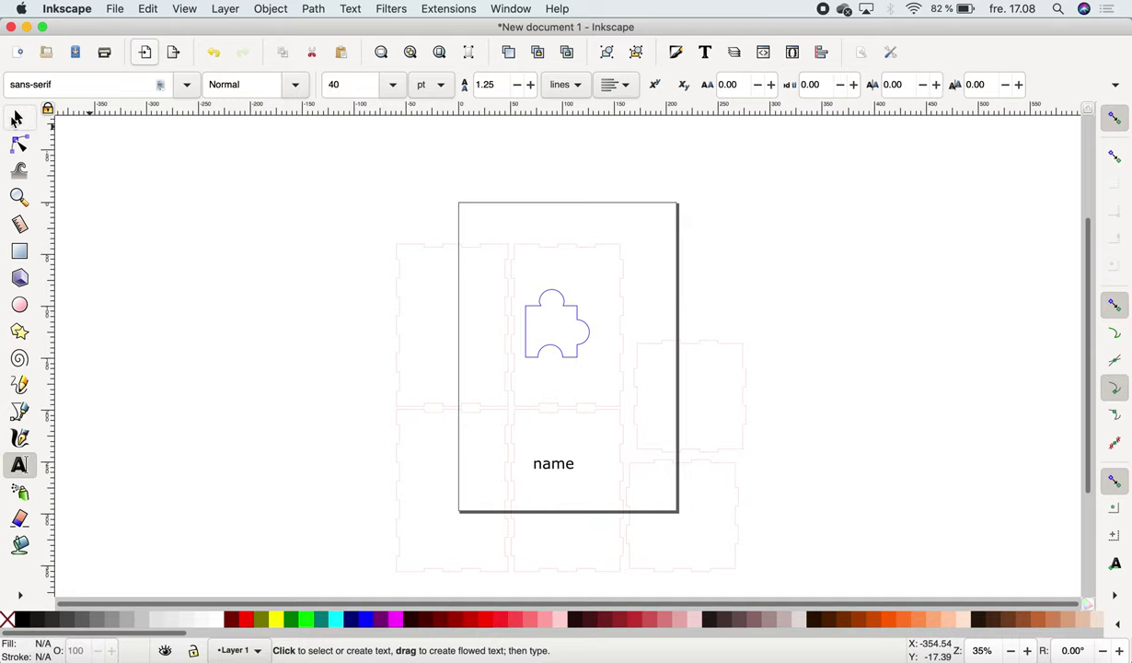
Nudge the 'name' text slightly to the right below the puzzle piece
click(18, 117)
click(560, 473)
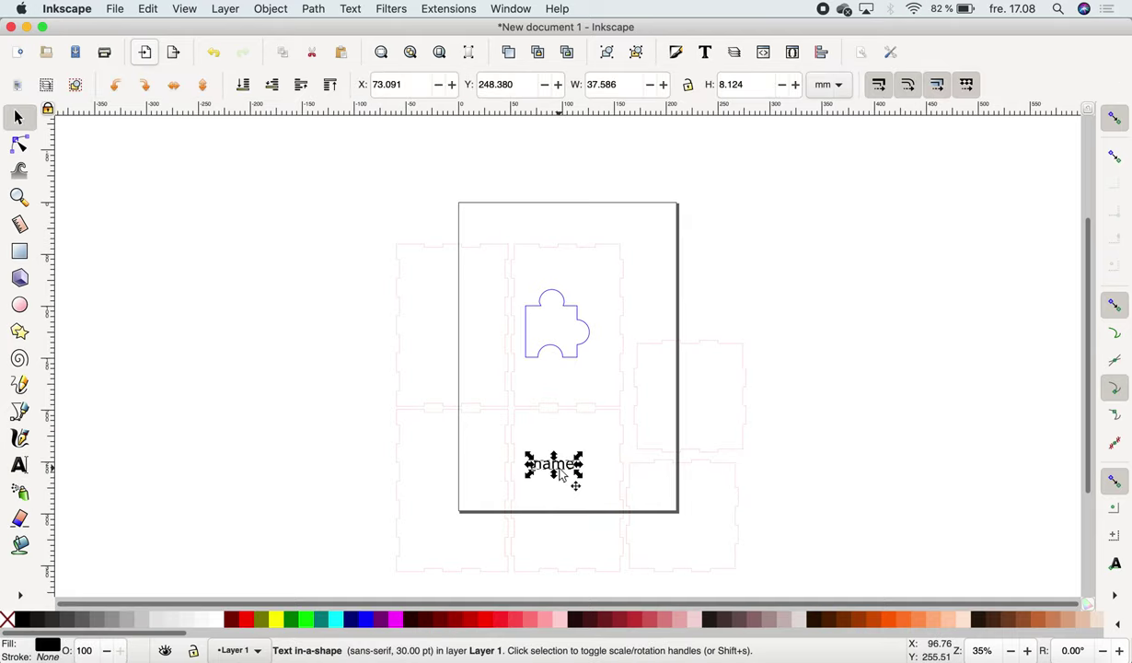
key(Right)
key(Right)
key(Right)
key(Right)
key(Right)
key(Right)
key(Right)
key(Right)
key(Right)
key(Right)
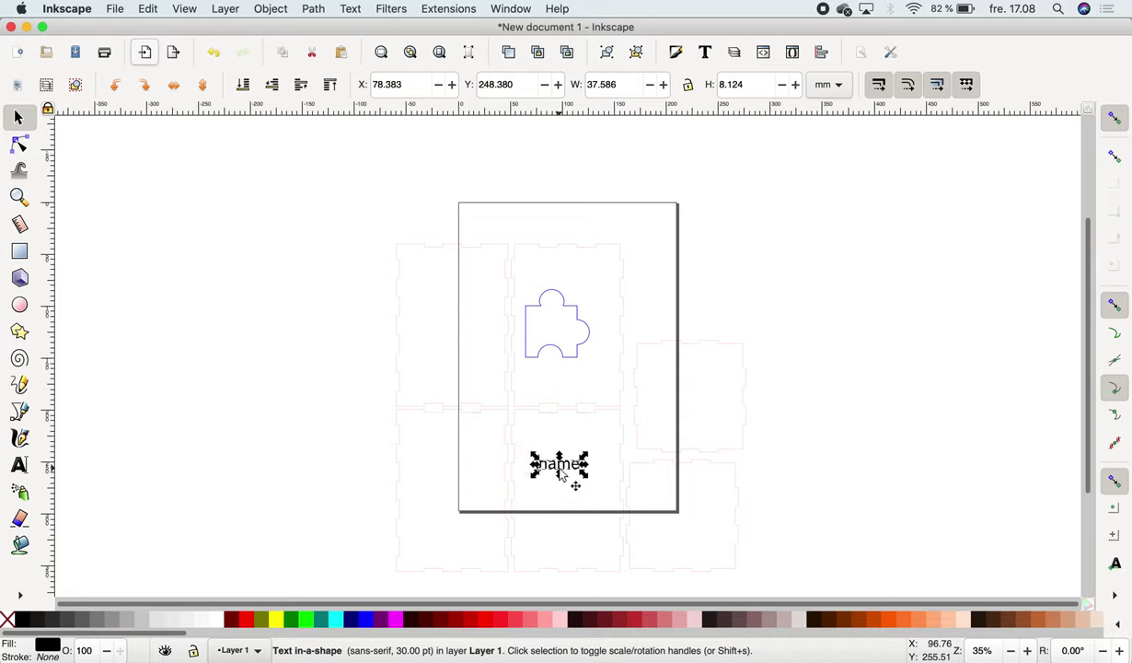
key(Right)
key(Right)
click(293, 417)
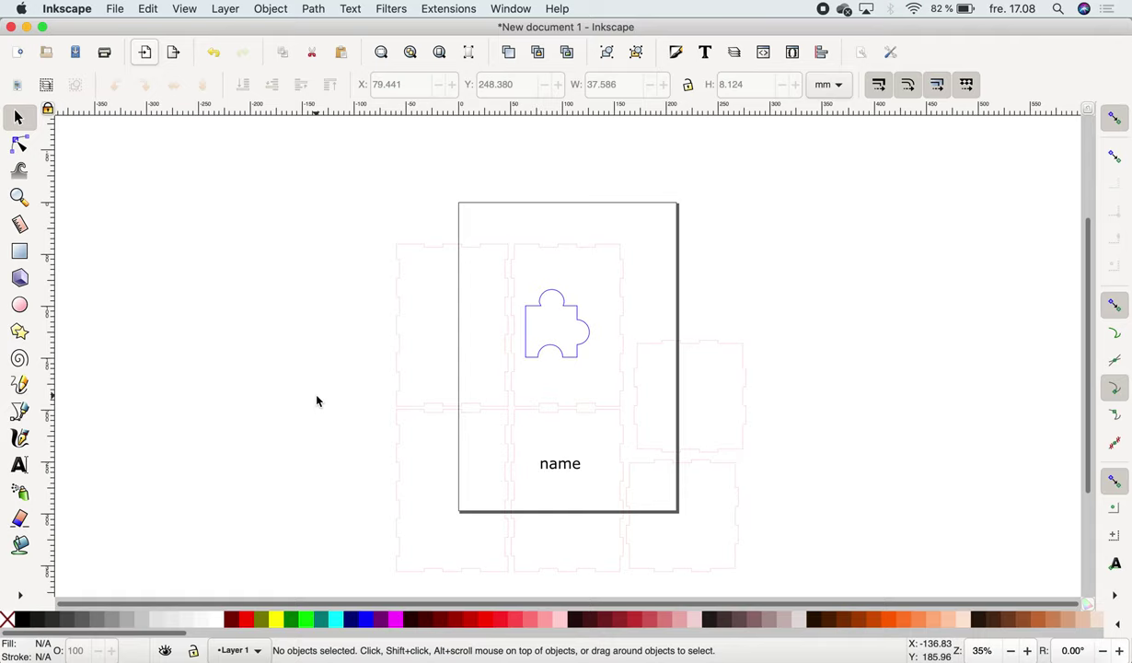
Apply Path > Dynamic Offset to the 'name' text, then check the full layout selection
click(572, 473)
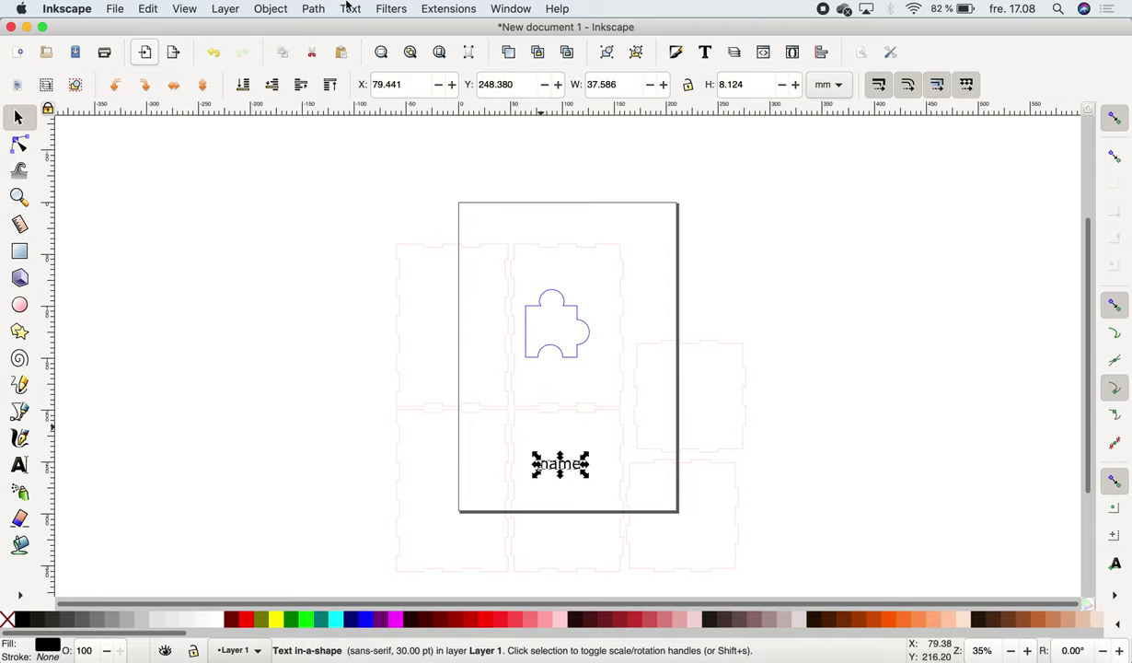
click(314, 9)
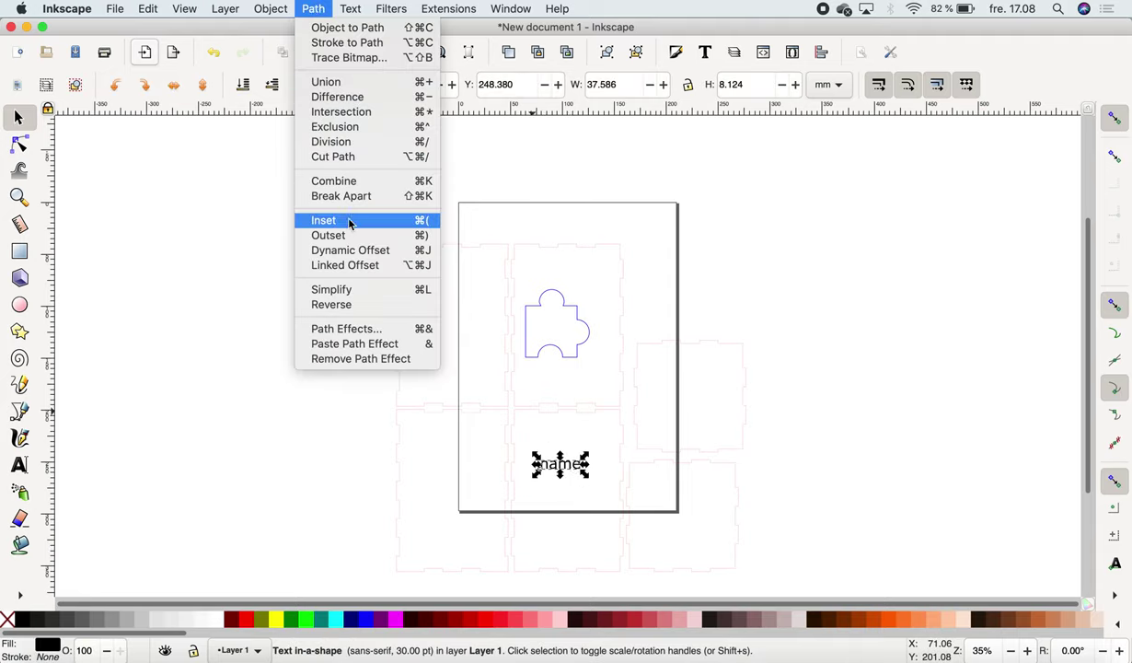
click(406, 257)
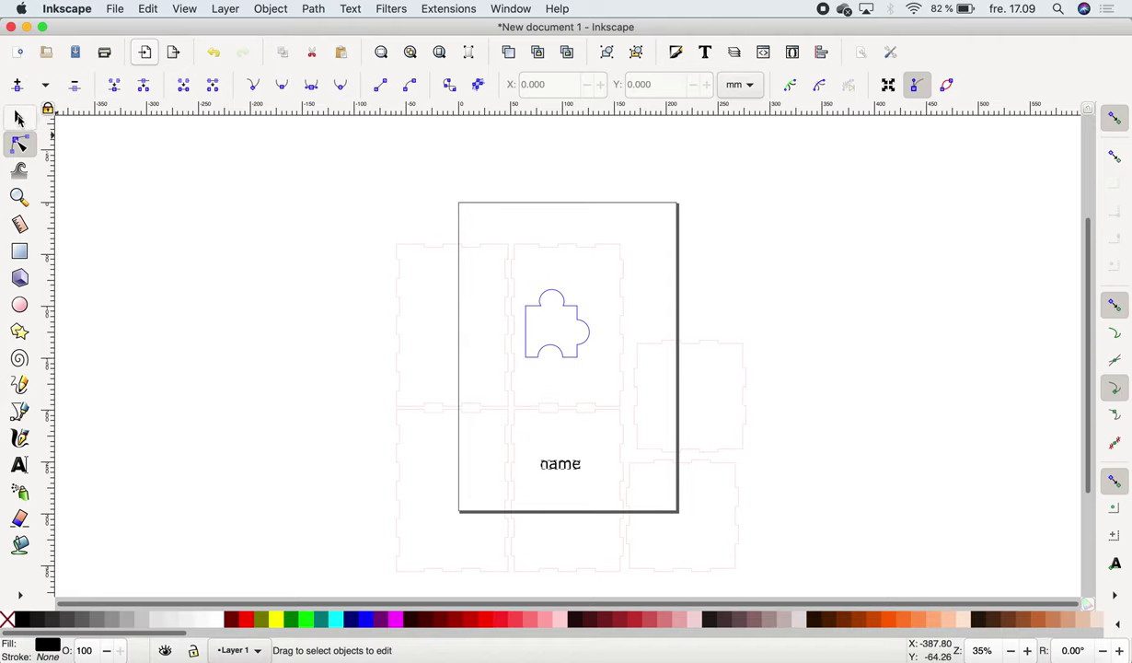
click(19, 117)
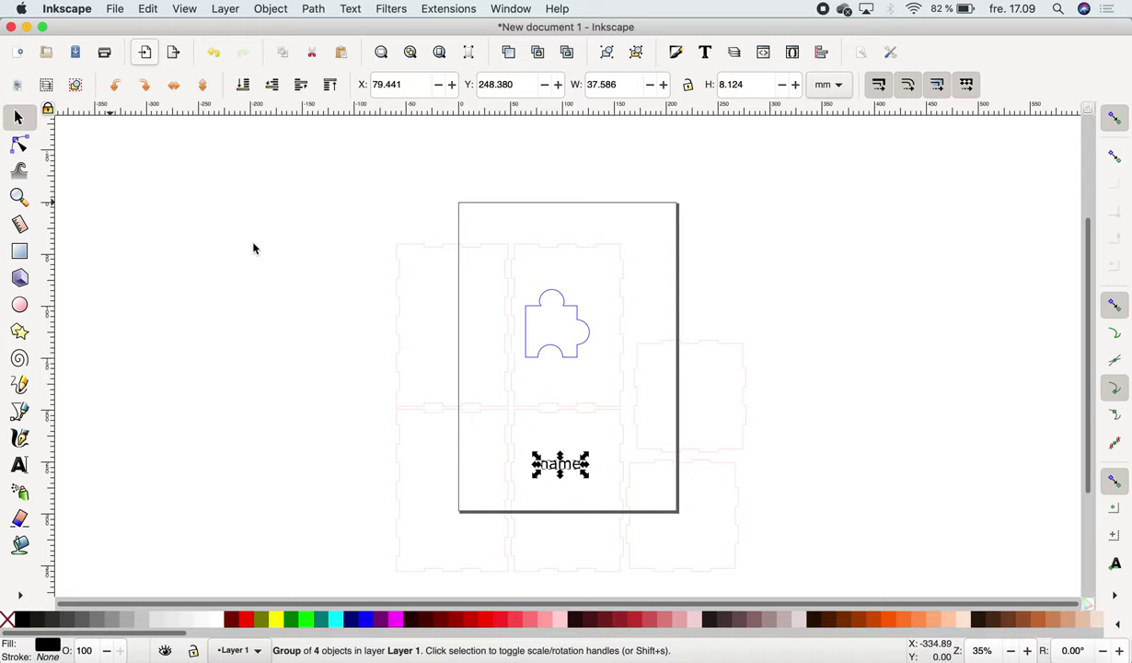
click(292, 244)
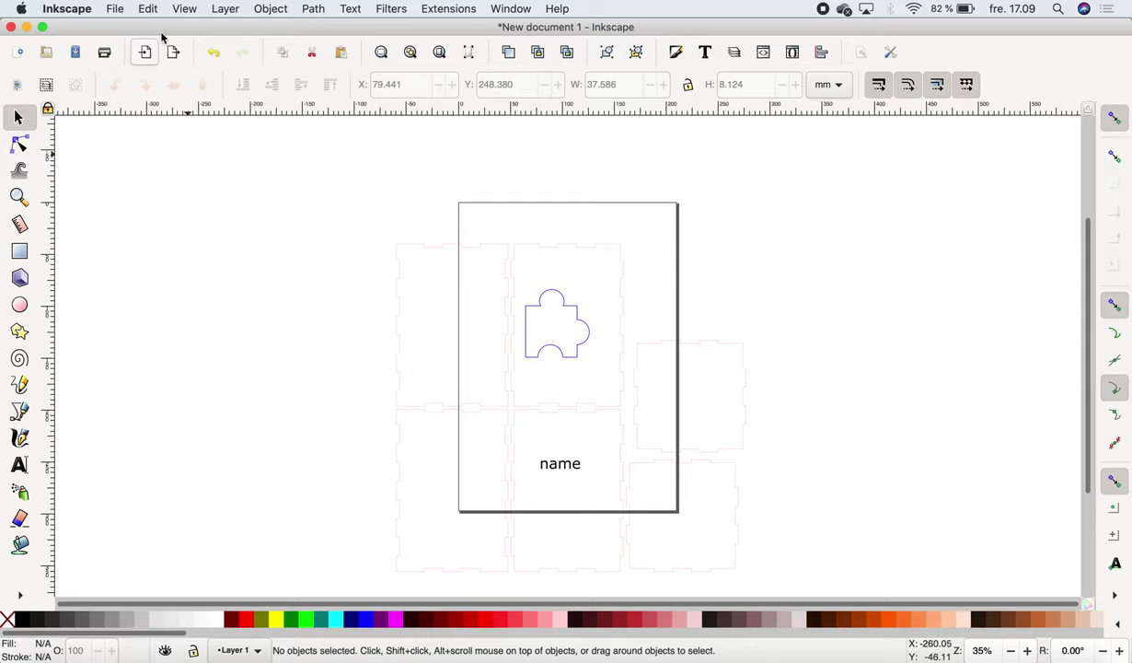
drag(323, 218, 759, 577)
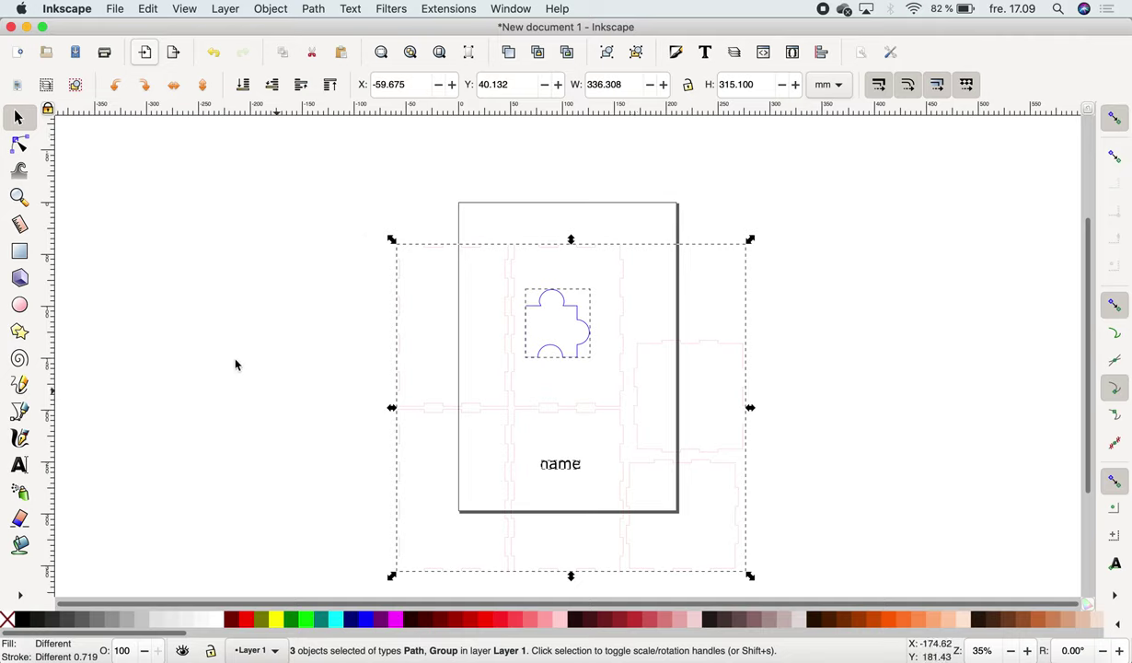
click(276, 254)
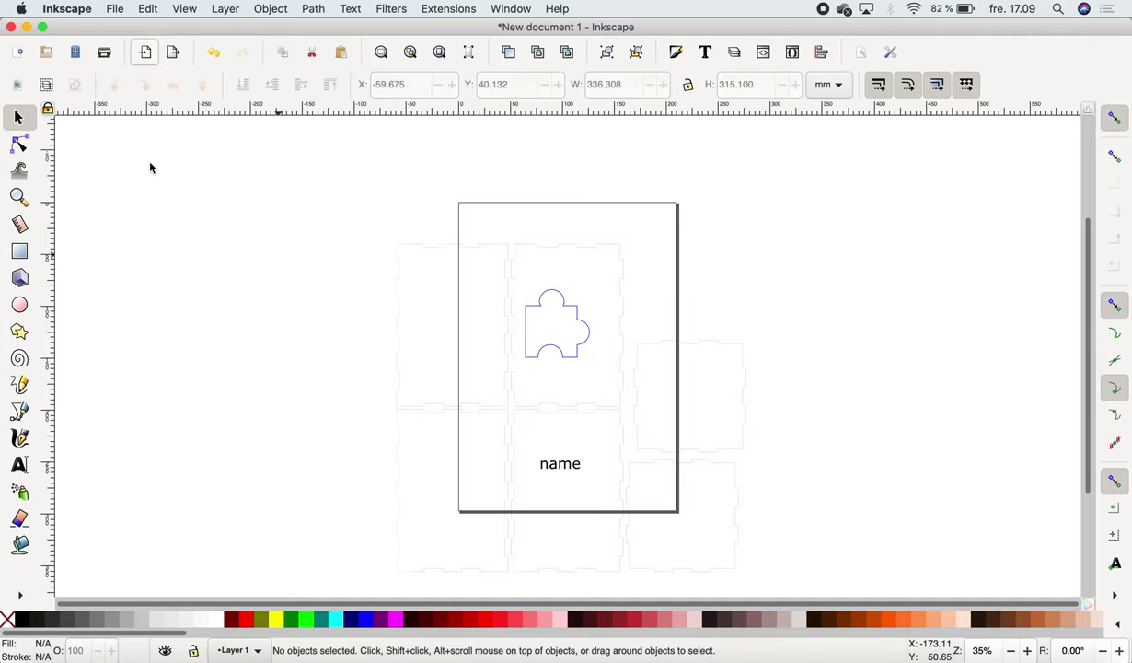
Save the drawing as drawing-1.dxf in Desktop Cutting Plotter (AutoCAD DXF R14) format
click(115, 9)
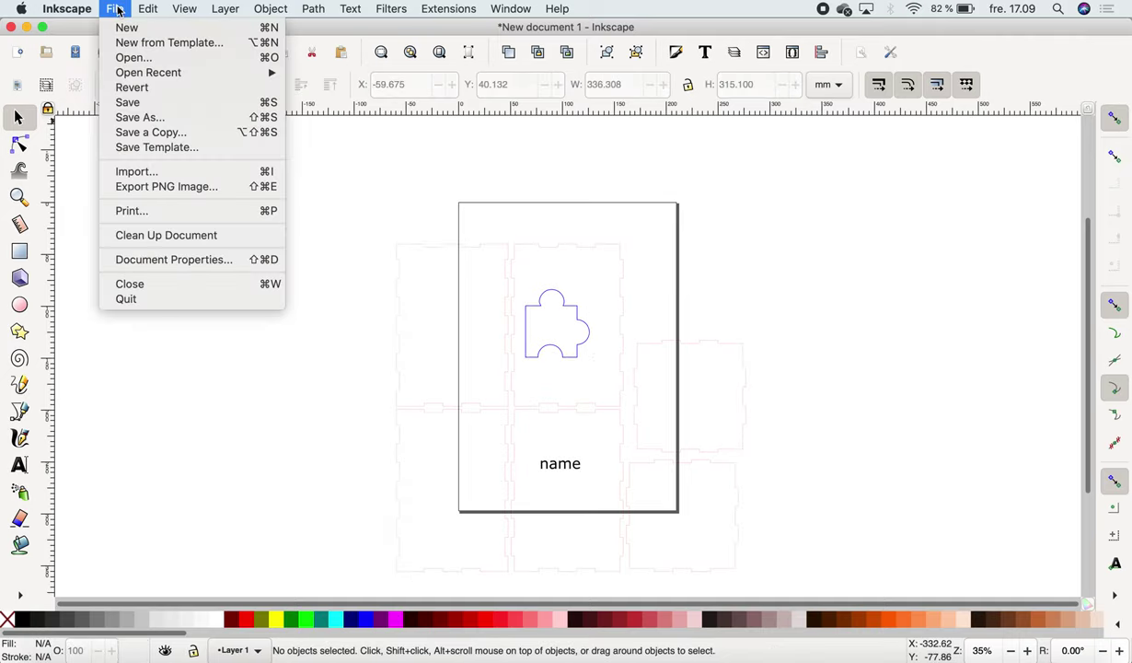
click(140, 119)
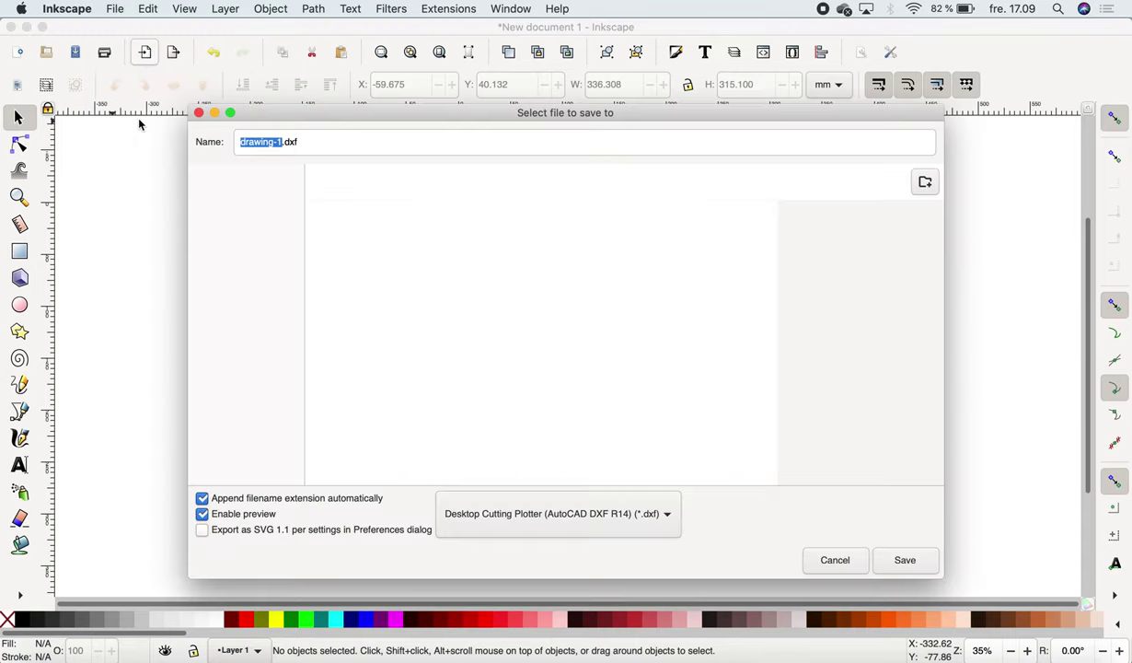
click(498, 514)
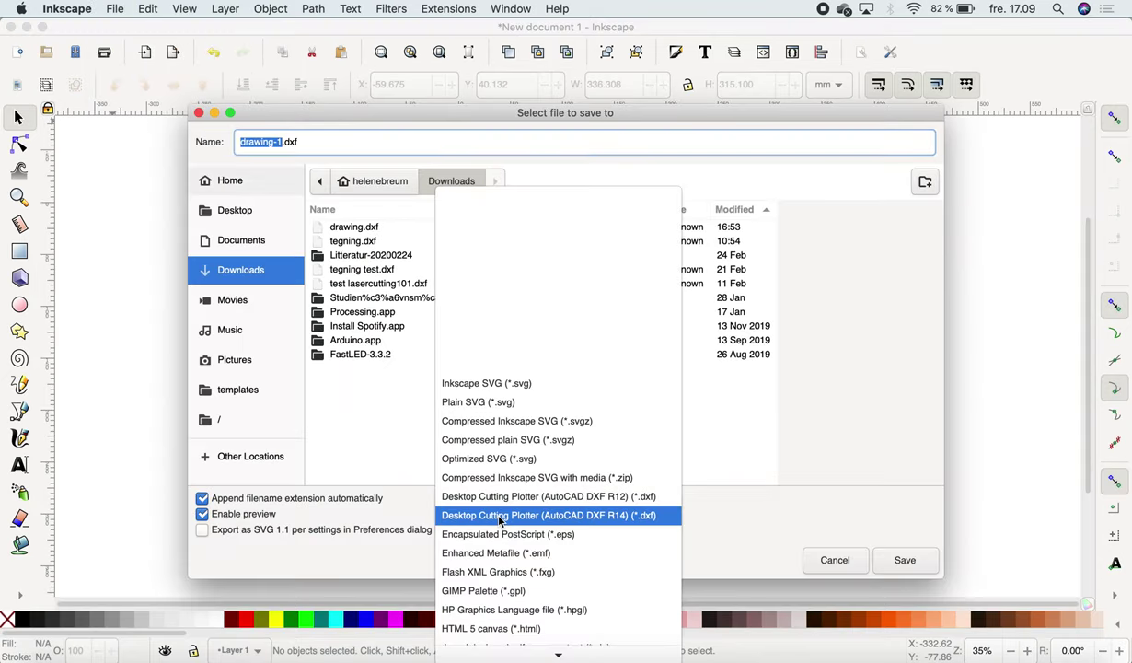
scroll(568, 488, down, 5)
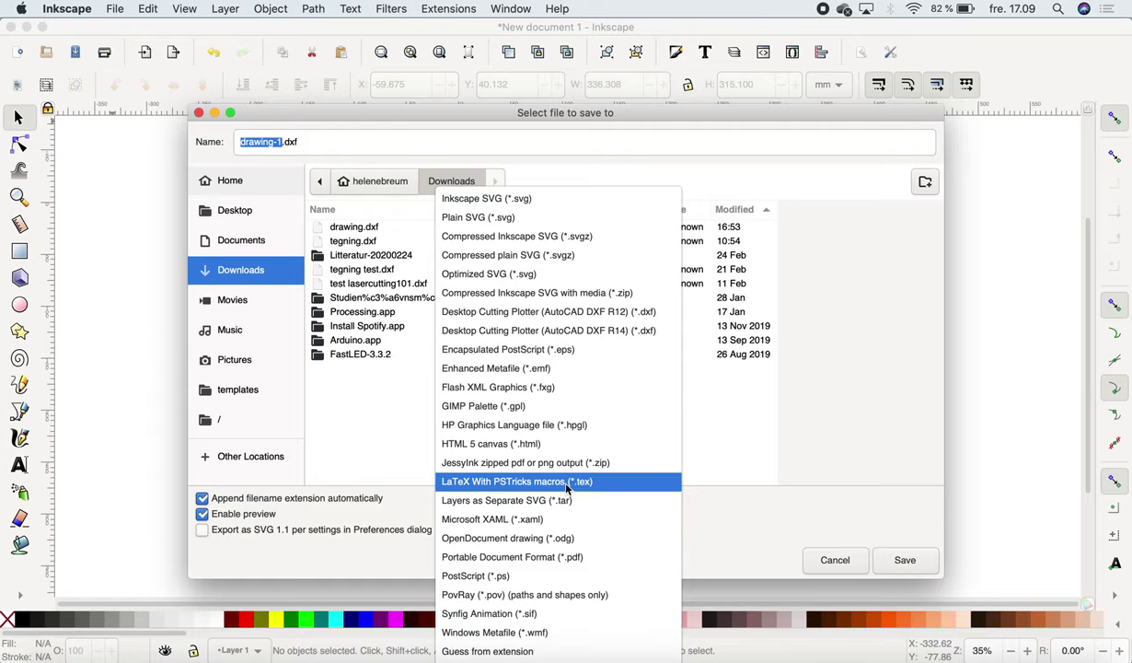
click(666, 338)
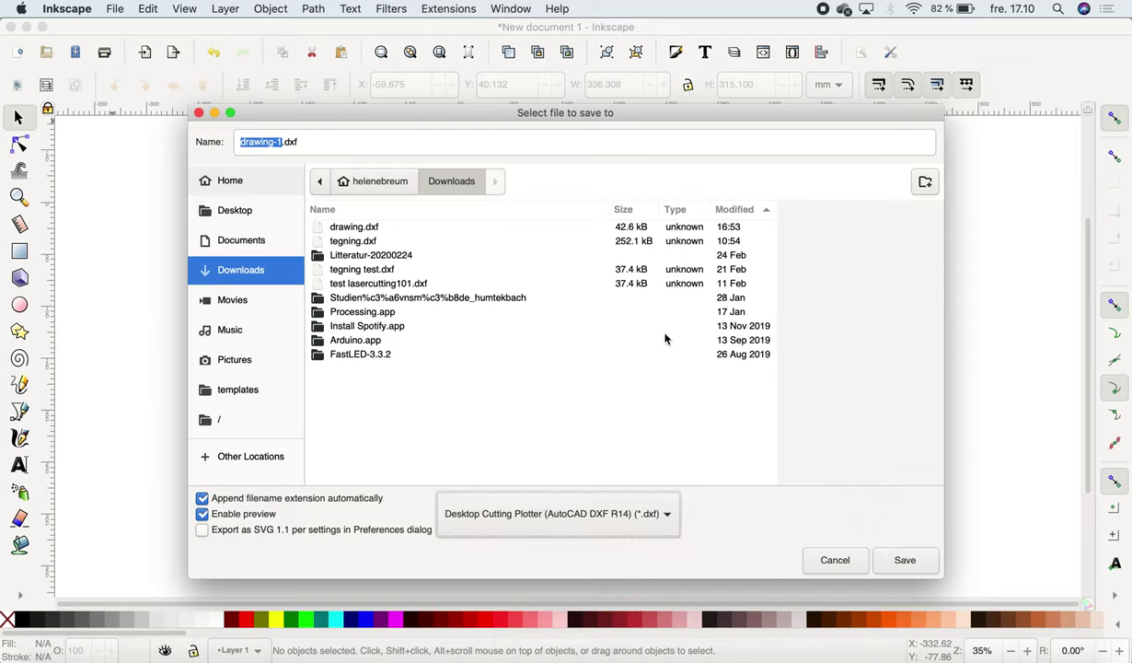
click(909, 568)
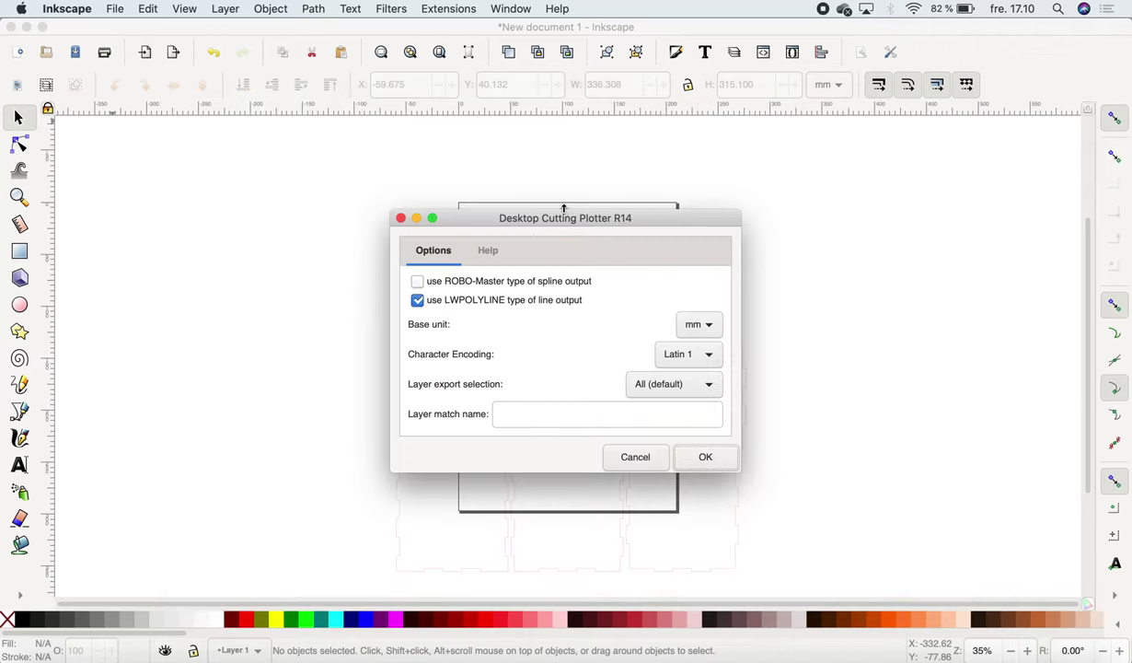
Enable LWPOLYLINE output, keep the mm base unit, and confirm the DXF export
click(420, 303)
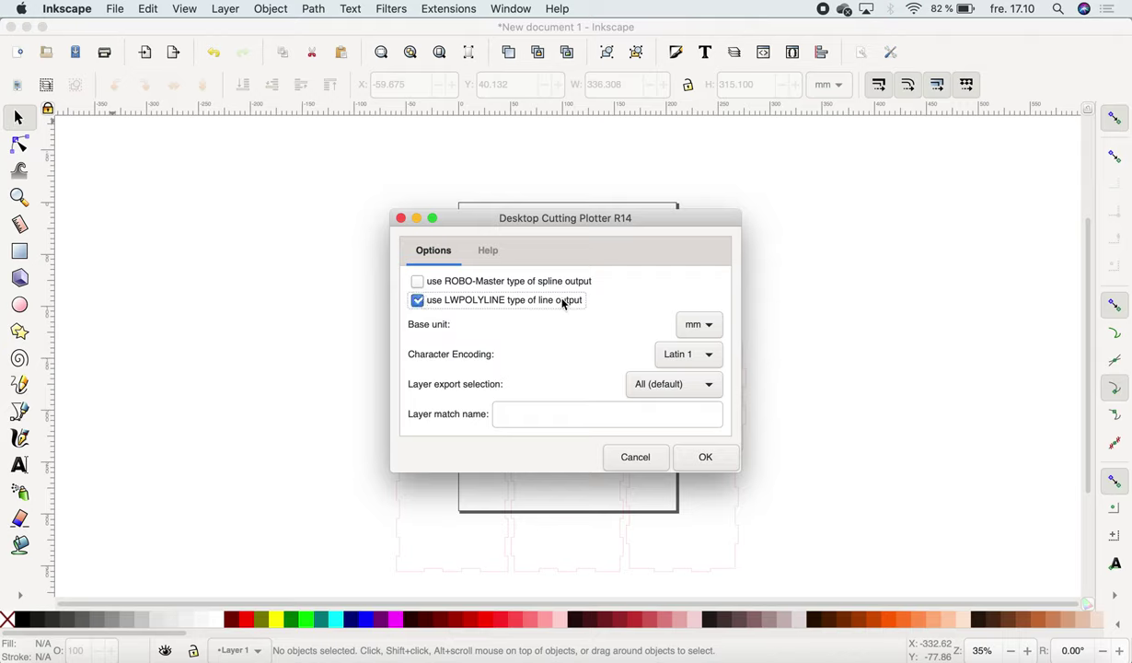
click(702, 325)
click(701, 327)
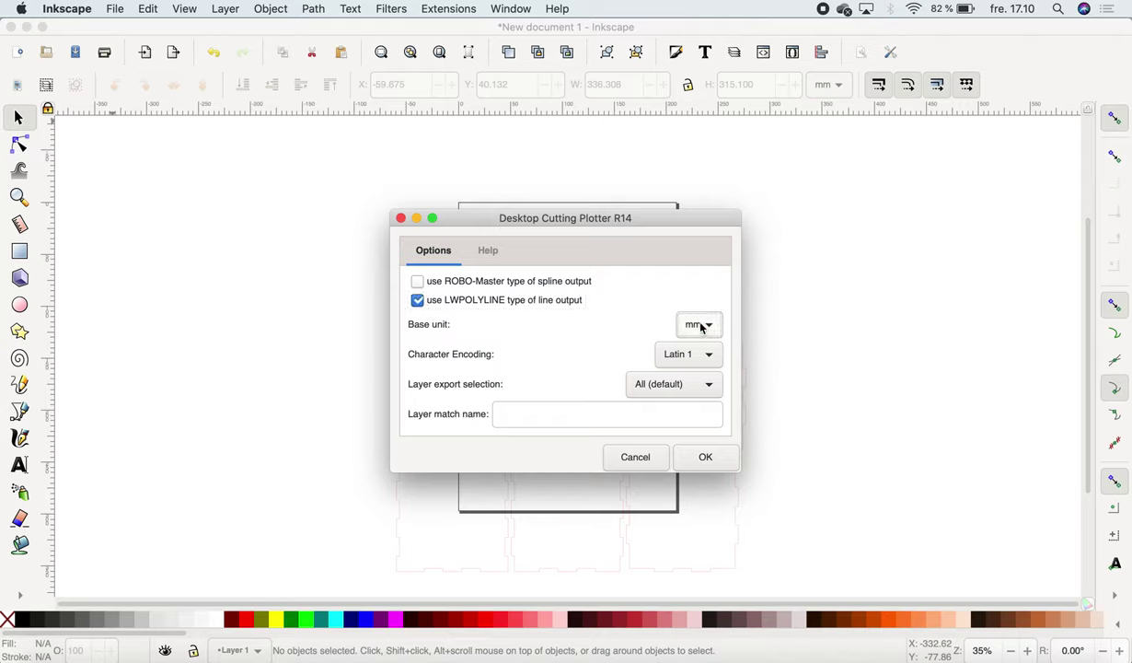
click(705, 458)
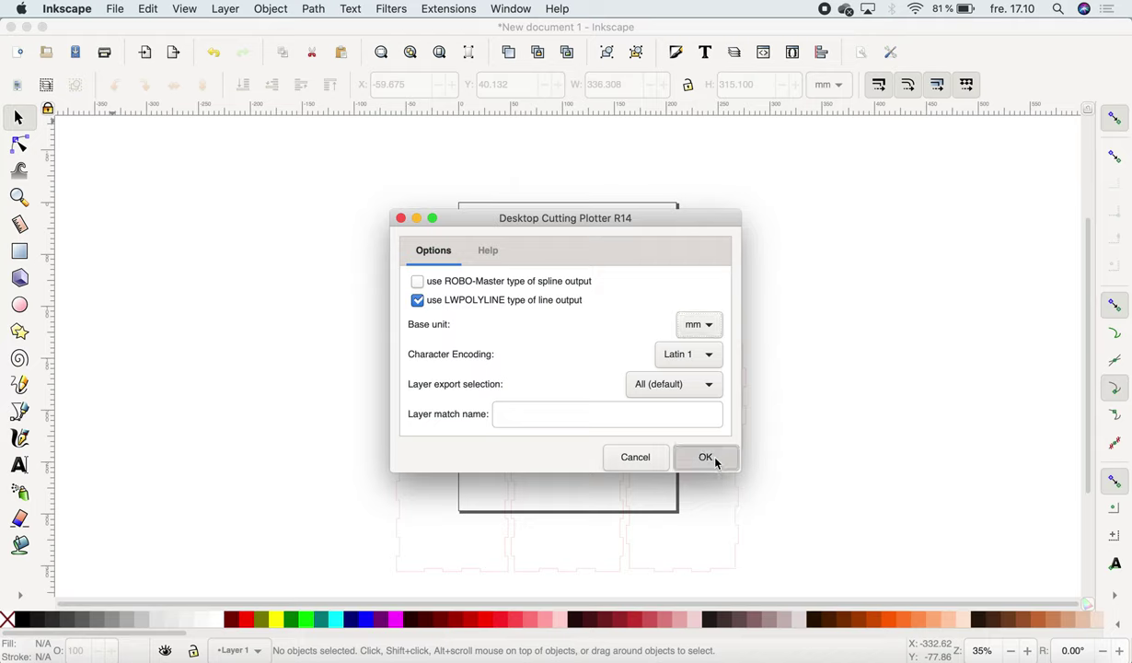